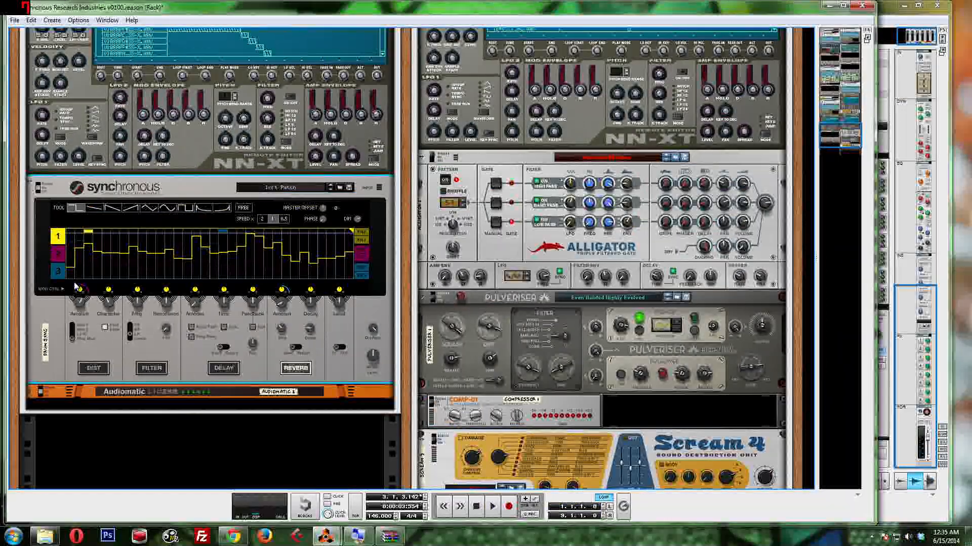
Step: Switch to Chrome to view the Wikipedia articles on Telefon Tel Aviv and Fahrenheit Fair Enough, and return to the Reason rack
{"action": "left_click", "coordinate": [233, 536]}
{"action": "left_click", "coordinate": [140, 20]}
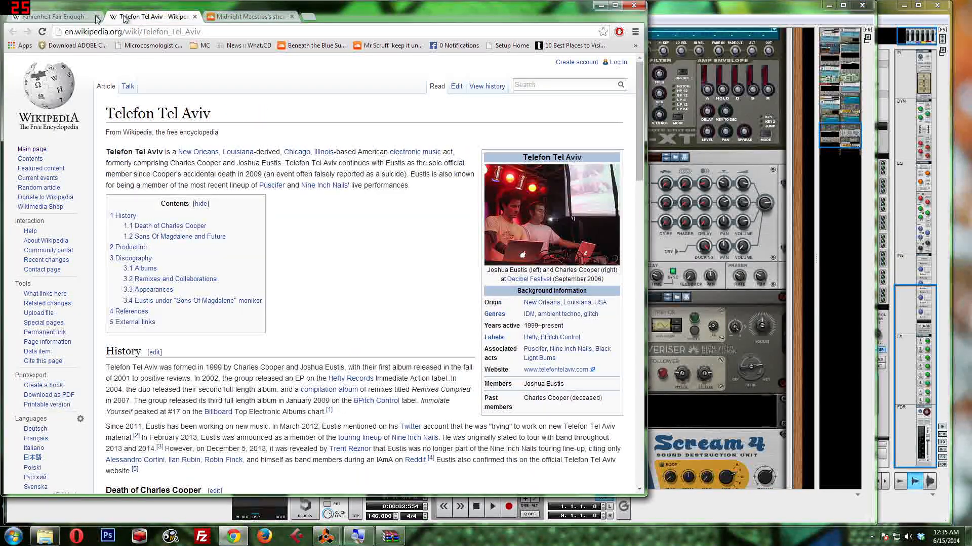
{"action": "left_click", "coordinate": [63, 21]}
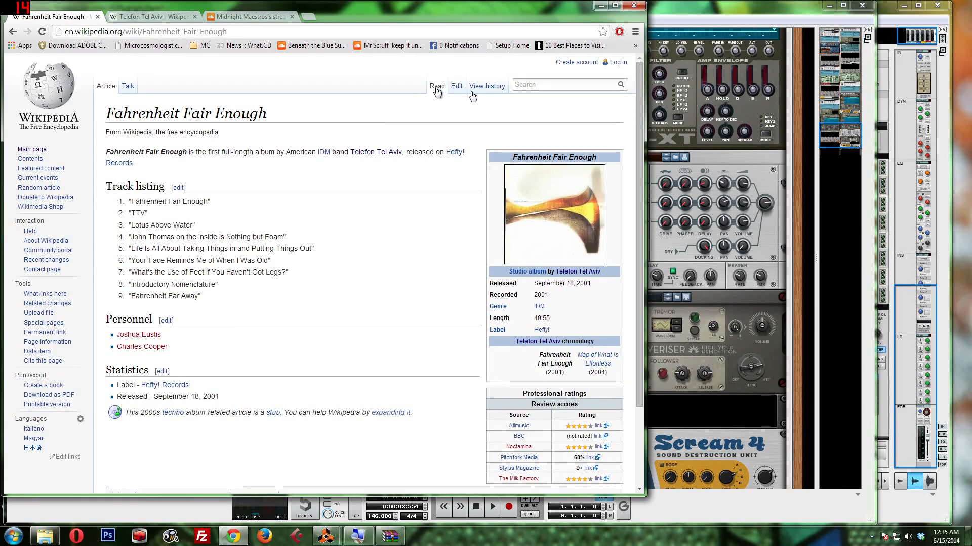
{"action": "left_click", "coordinate": [670, 11]}
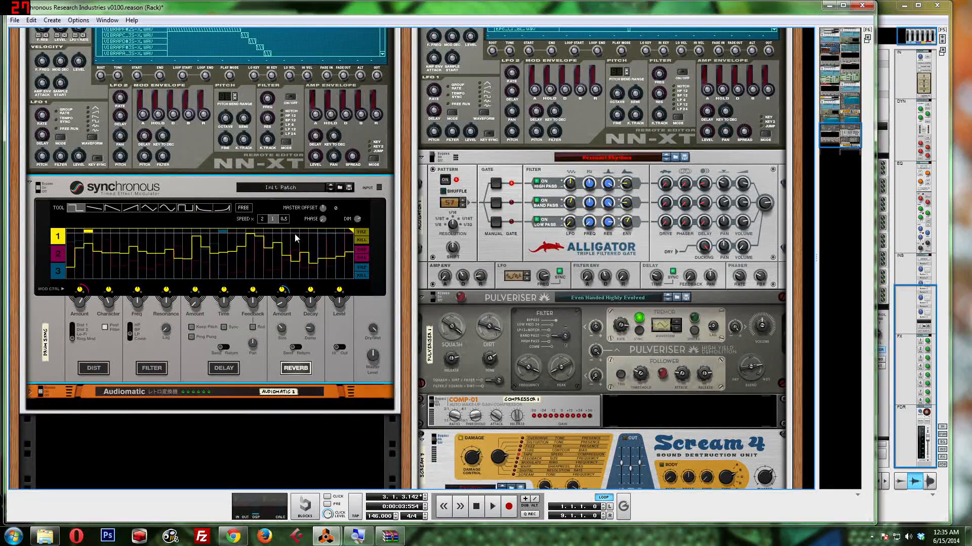
Step: Examine the perc samples NN-XT and the randomizer RPG-8 arpeggiator above the drum sync Synchronous
{"action": "scroll", "coordinate": [294, 234], "scroll_direction": "up", "scroll_amount": 8}
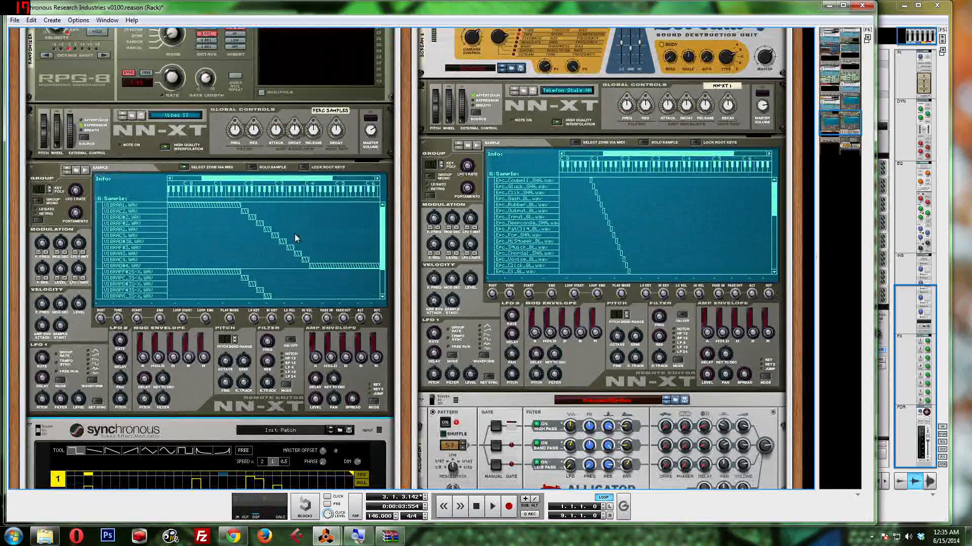
{"action": "scroll", "coordinate": [294, 234], "scroll_direction": "up", "scroll_amount": 3}
{"action": "scroll", "coordinate": [296, 238], "scroll_direction": "up", "scroll_amount": 1}
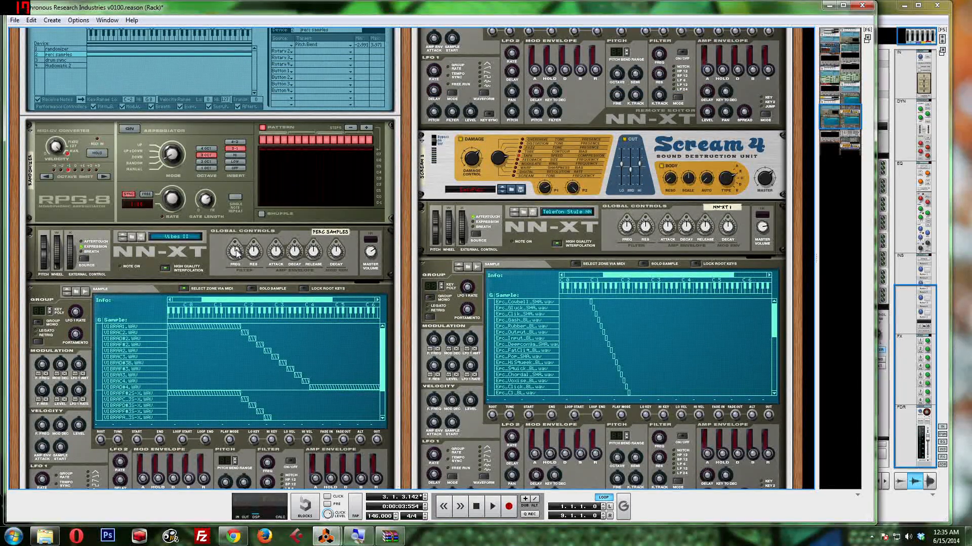
{"action": "scroll", "coordinate": [237, 253], "scroll_direction": "up", "scroll_amount": 1}
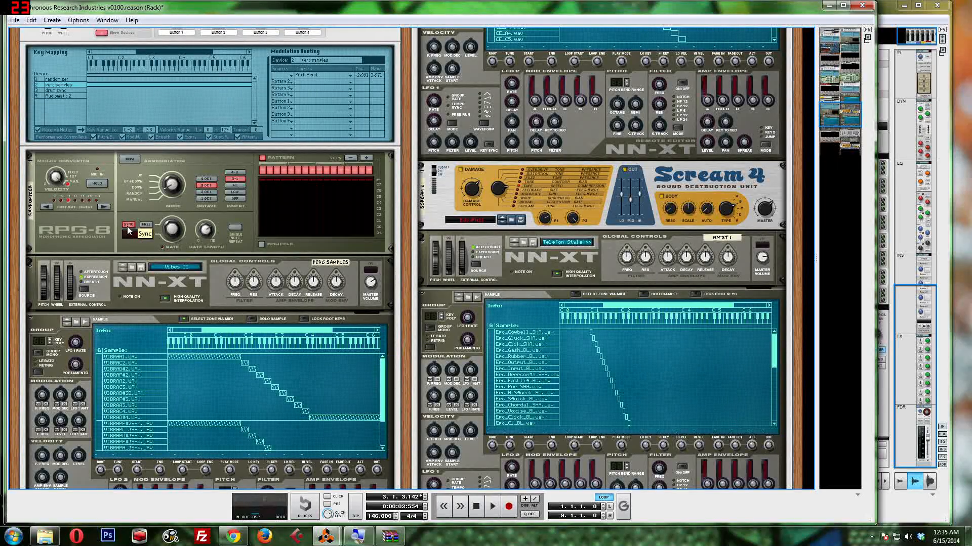
{"action": "scroll", "coordinate": [126, 227], "scroll_direction": "down", "scroll_amount": 2}
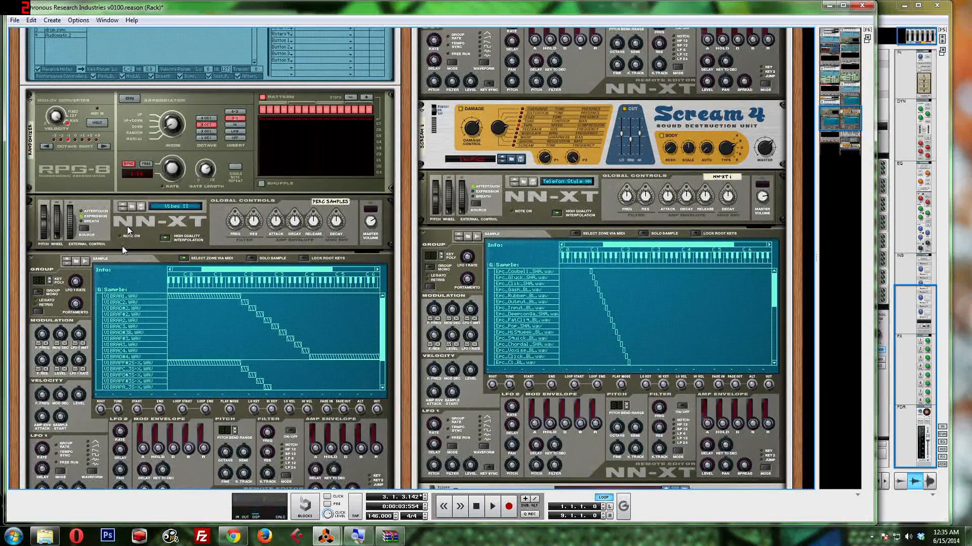
{"action": "scroll", "coordinate": [126, 227], "scroll_direction": "up", "scroll_amount": 1}
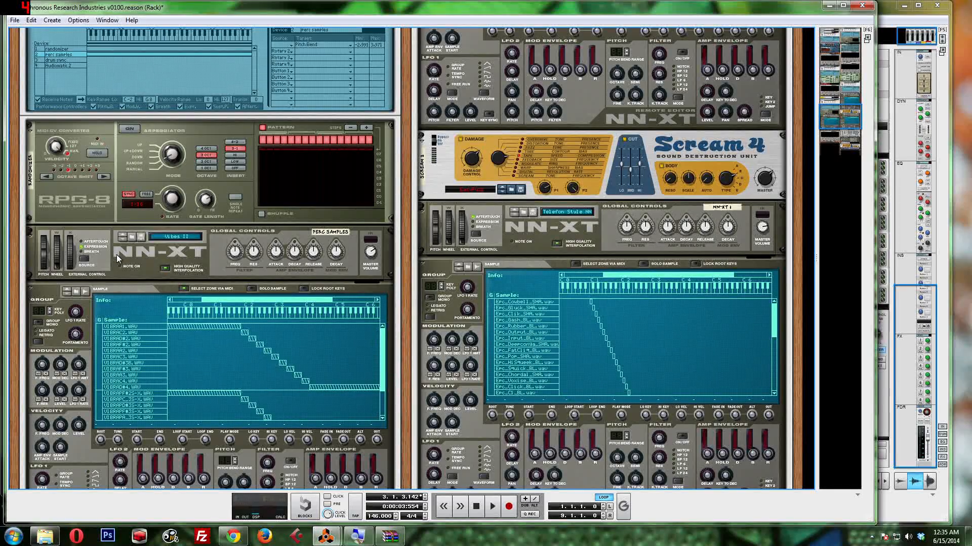
{"action": "scroll", "coordinate": [116, 254], "scroll_direction": "down", "scroll_amount": 2}
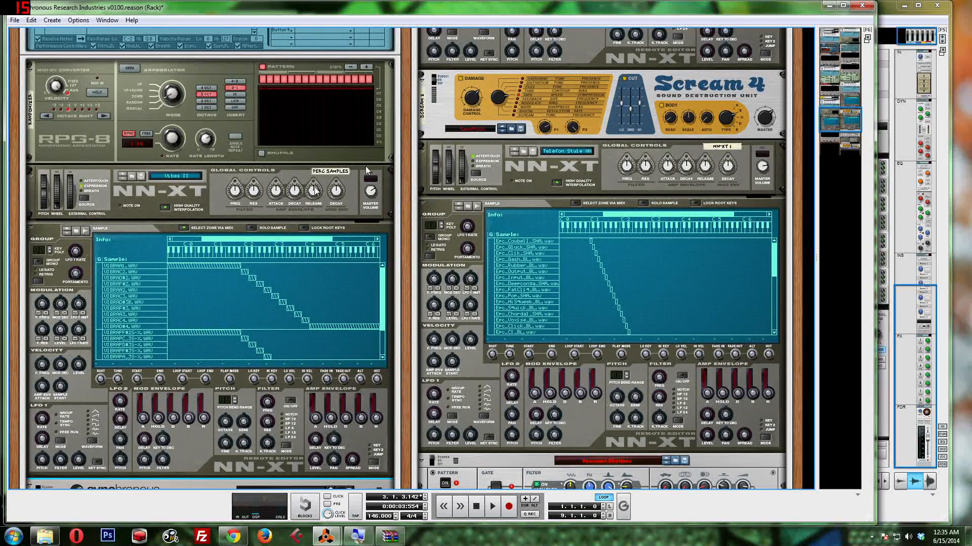
Step: Look over the Malström devices elsewhere in the rack and return to the Crazy Perc. demo combinator with its RPG-8
{"action": "left_click", "coordinate": [840, 85]}
{"action": "key", "text": "super"}
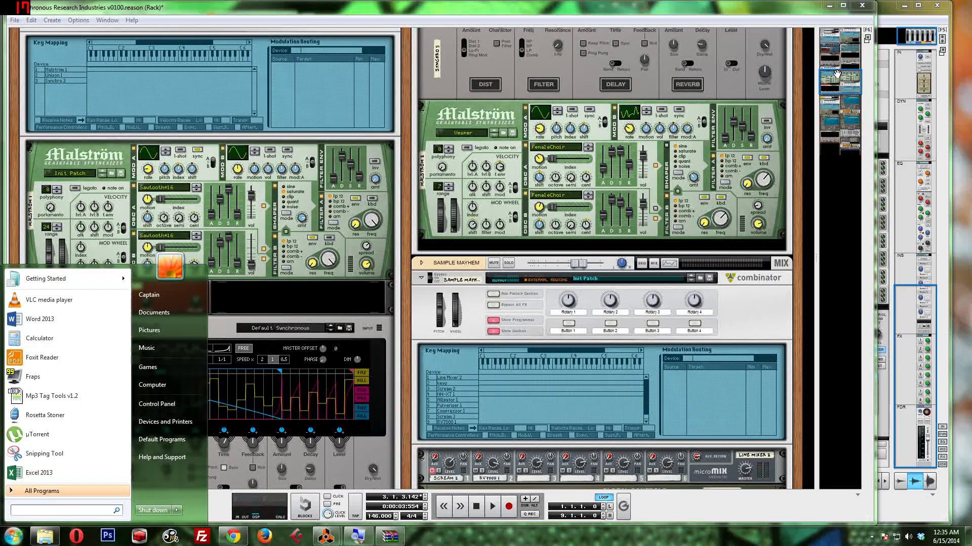
{"action": "left_click", "coordinate": [858, 18]}
{"action": "key", "text": "ctrl"}
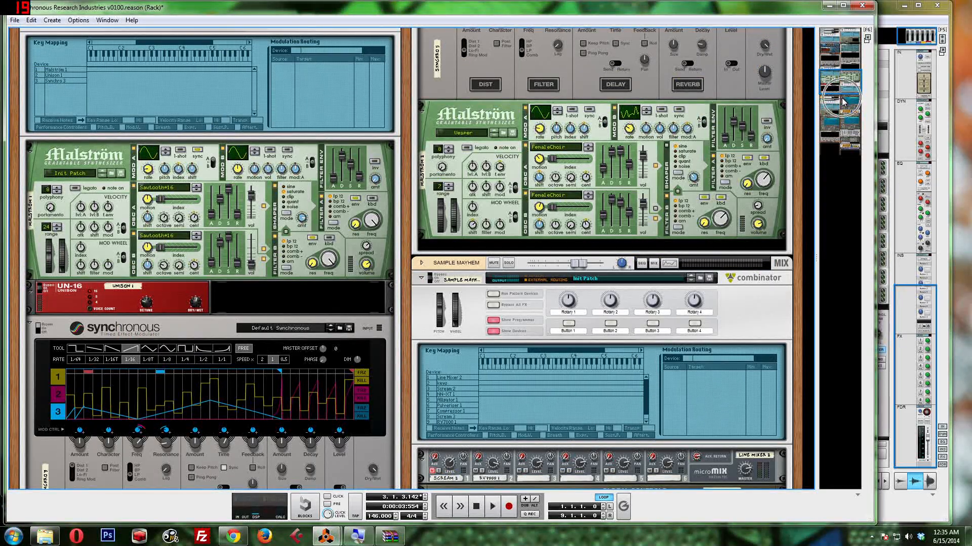
{"action": "left_click_drag", "start_coordinate": [826, 97], "coordinate": [808, 123]}
{"action": "scroll", "coordinate": [202, 122], "scroll_direction": "up", "scroll_amount": 5}
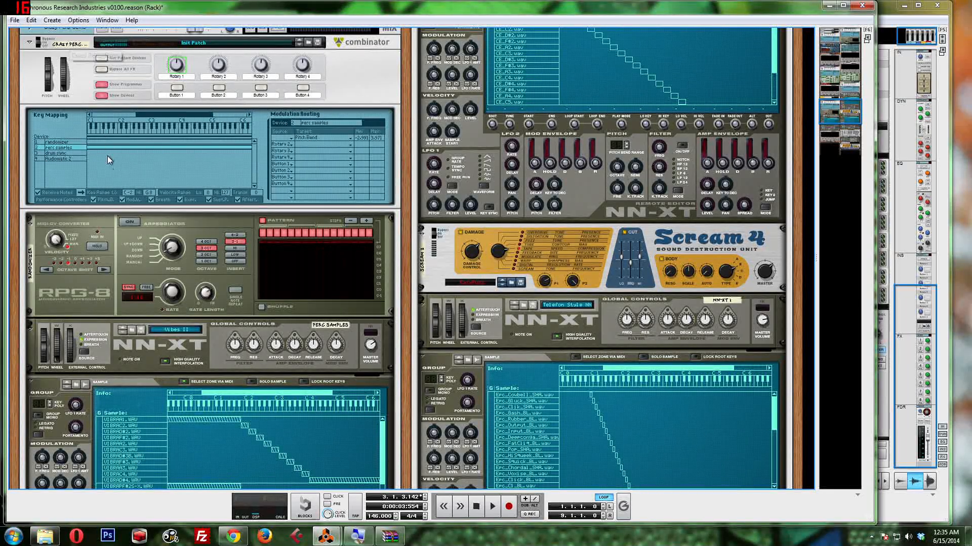
{"action": "scroll", "coordinate": [194, 250], "scroll_direction": "down", "scroll_amount": 4}
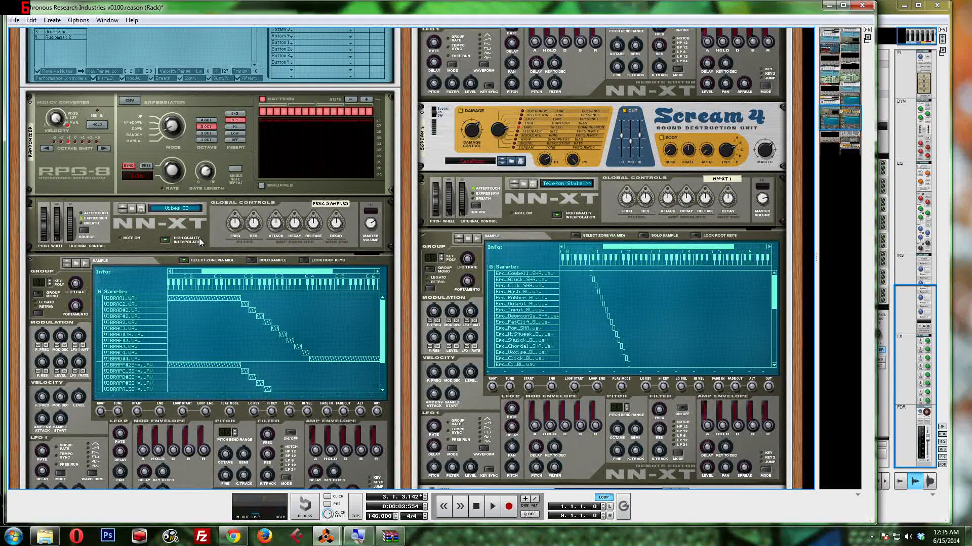
Step: Mute the Sync'd drums and SAMPLE MAYHEM channels in the mixer and start playback
{"action": "key", "text": "F5"}
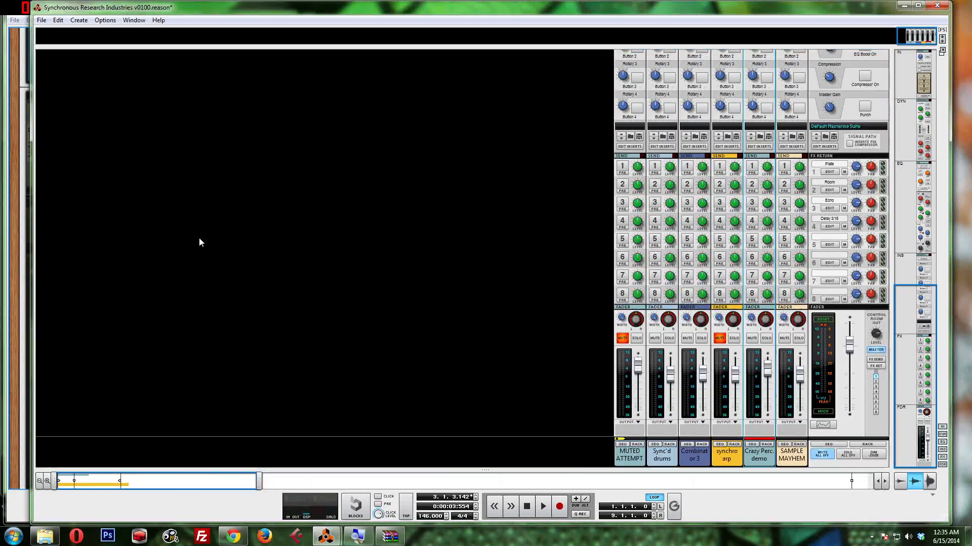
{"action": "left_click", "coordinate": [654, 338]}
{"action": "left_click", "coordinate": [785, 340]}
{"action": "key", "text": "space"}
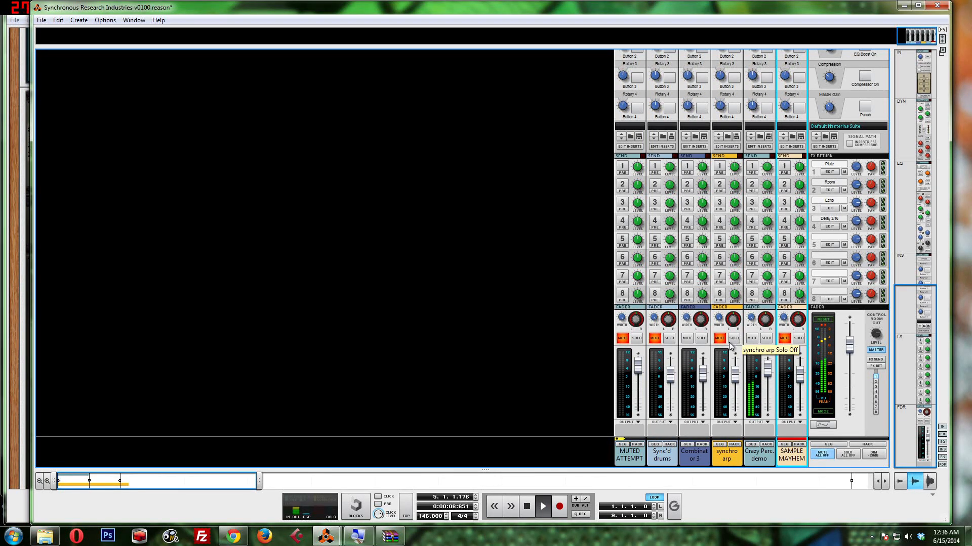
Step: View the randomizer track's notes in the sequencer and watch the perc samples NN-XT's zones in the rack during playback
{"action": "key", "text": "F7"}
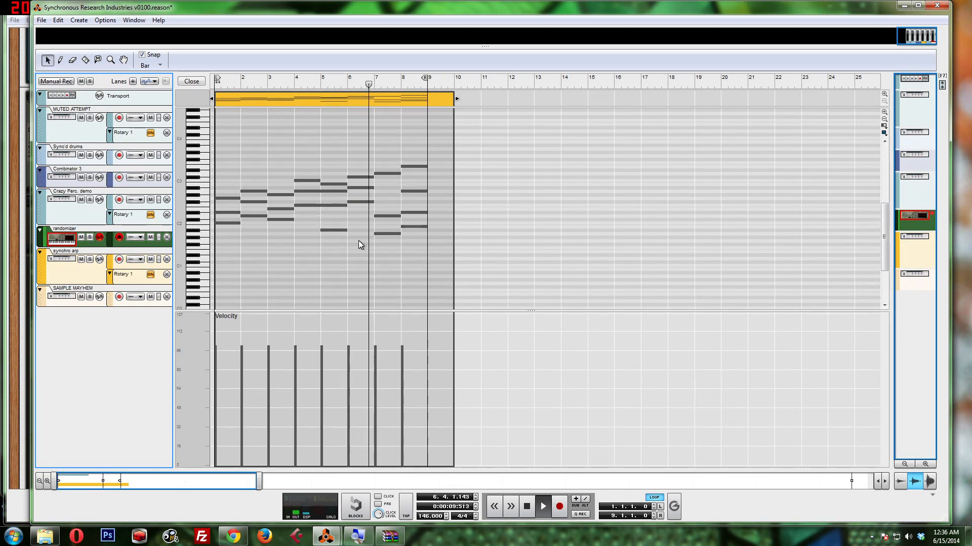
{"action": "key", "text": "F6"}
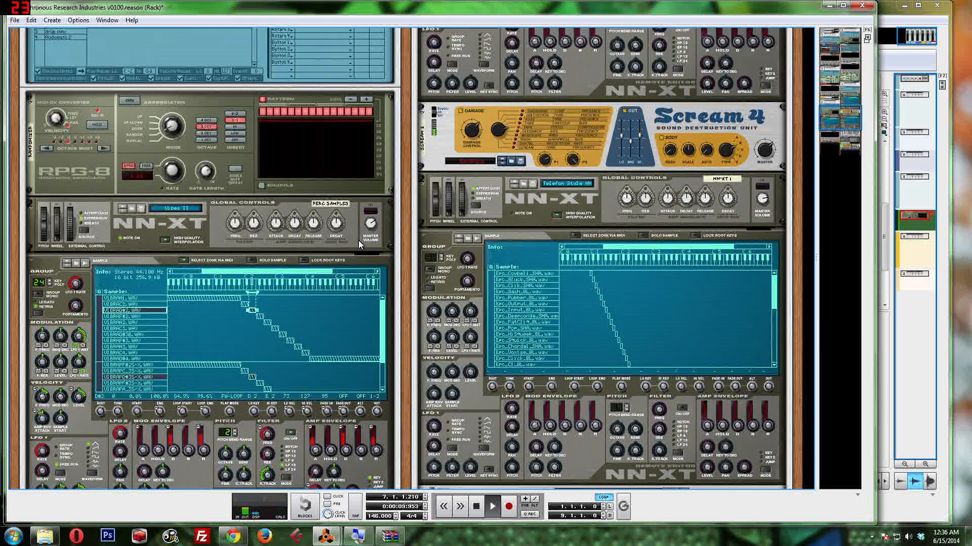
{"action": "scroll", "coordinate": [222, 266], "scroll_direction": "down", "scroll_amount": 2}
{"action": "left_click", "coordinate": [234, 268]}
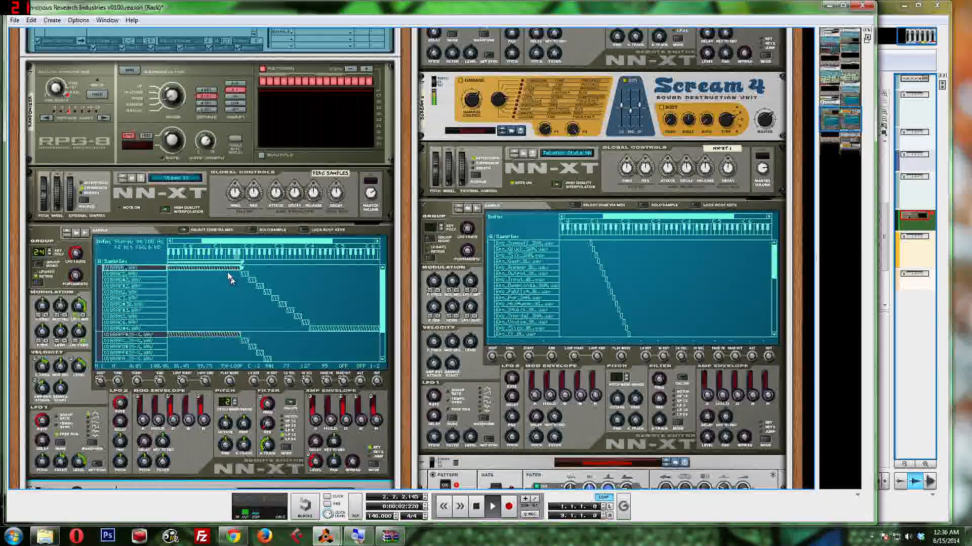
Step: Examine the arpeggiator settings of the randomizer RPG-8 feeding the perc samples NN-XT
{"action": "scroll", "coordinate": [210, 238], "scroll_direction": "up", "scroll_amount": 4}
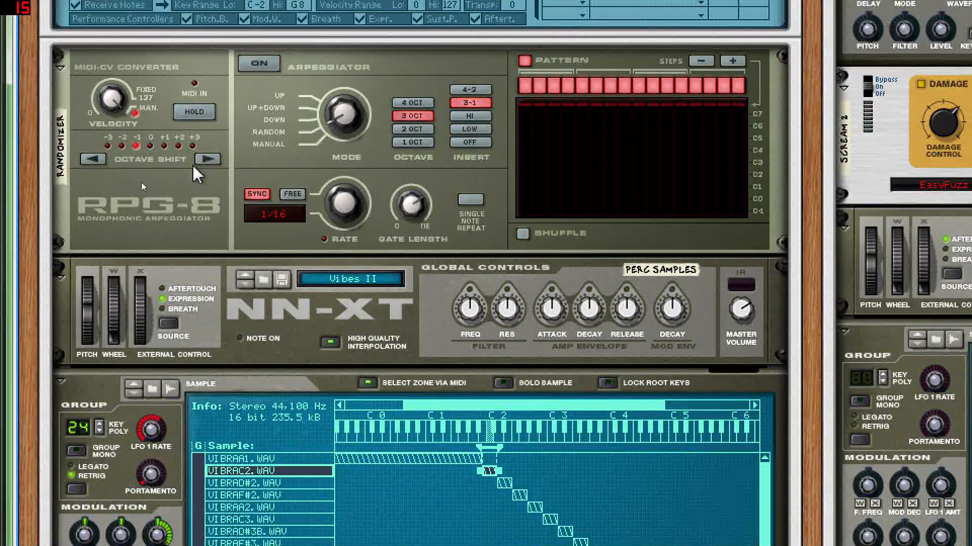
{"action": "scroll", "coordinate": [291, 168], "scroll_direction": "up", "scroll_amount": 2}
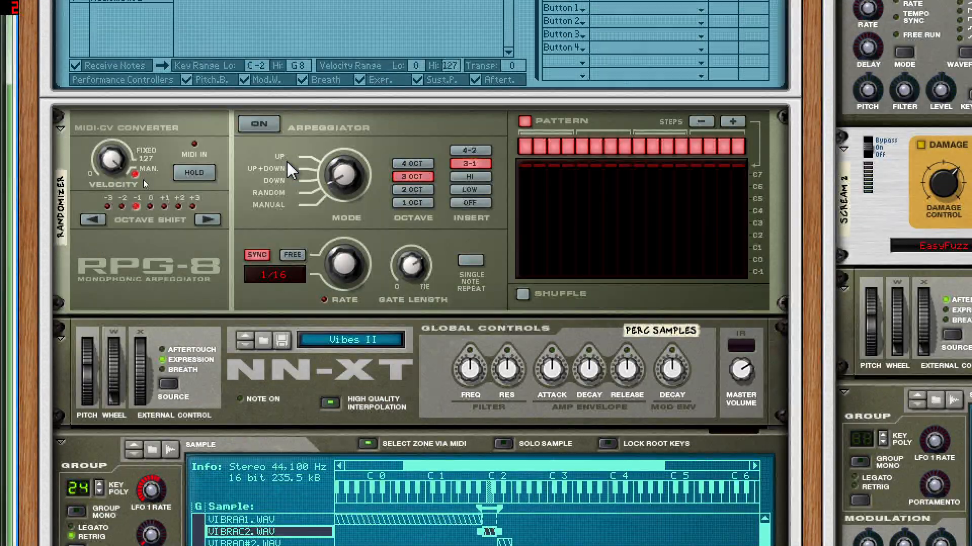
{"action": "scroll", "coordinate": [287, 161], "scroll_direction": "down", "scroll_amount": 3}
{"action": "scroll", "coordinate": [287, 162], "scroll_direction": "up", "scroll_amount": 2}
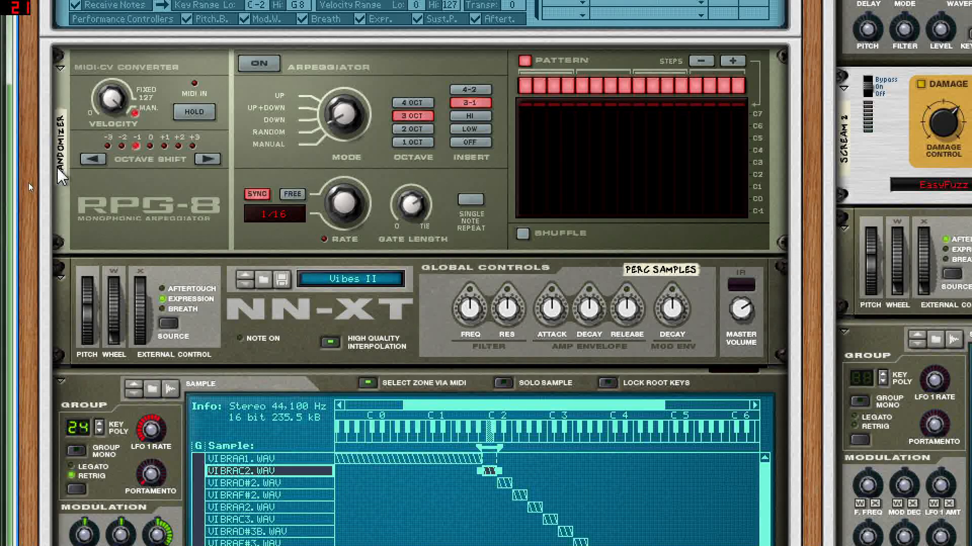
Step: Review modulation curves 1, 2 and 3 of the drum sync Synchronous and the Audiomatic 2 below it
{"action": "scroll", "coordinate": [385, 294], "scroll_direction": "down", "scroll_amount": 2}
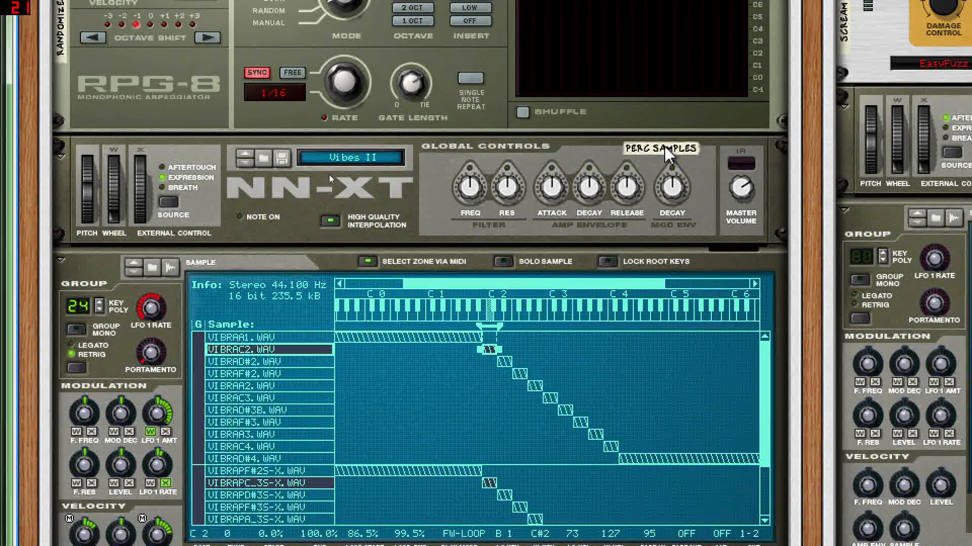
{"action": "scroll", "coordinate": [284, 292], "scroll_direction": "down", "scroll_amount": 4}
{"action": "scroll", "coordinate": [284, 296], "scroll_direction": "down", "scroll_amount": 5}
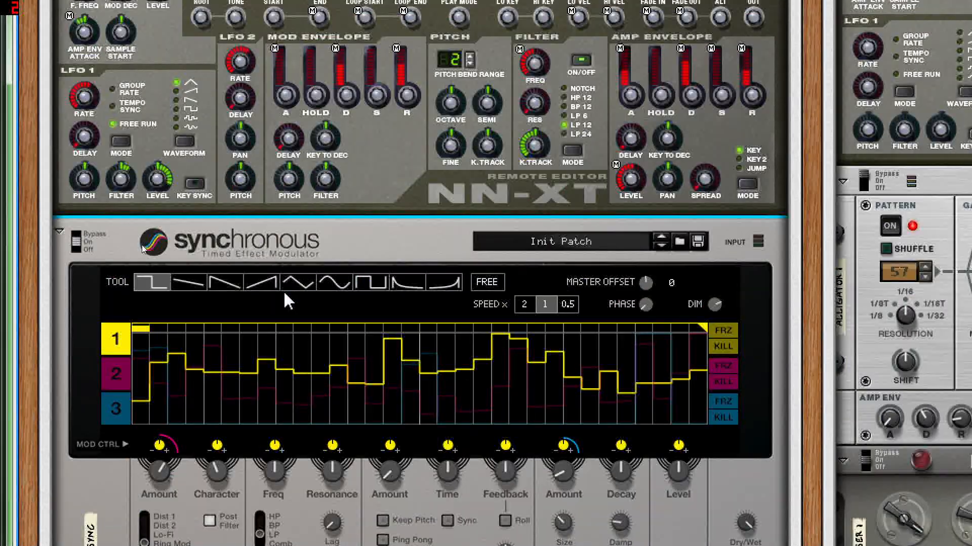
{"action": "scroll", "coordinate": [284, 295], "scroll_direction": "down", "scroll_amount": 3}
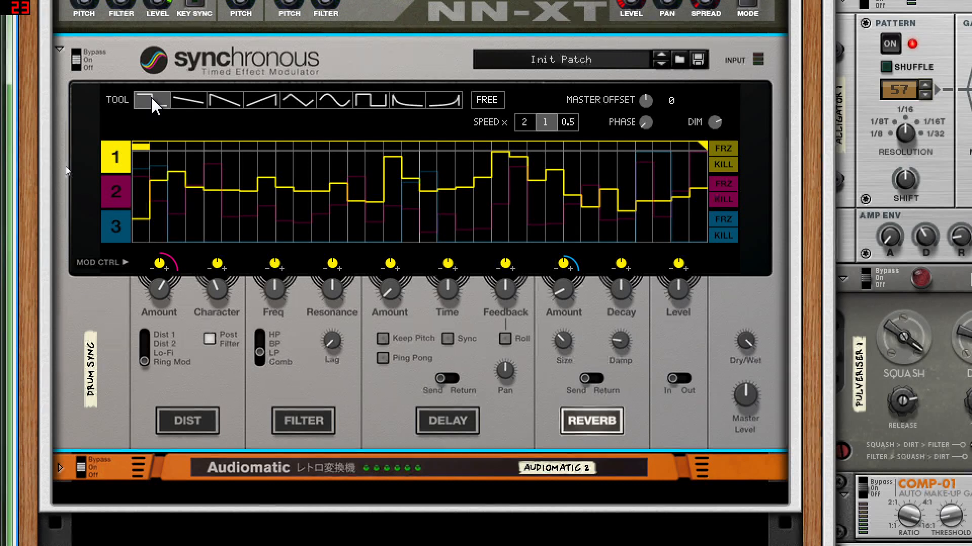
{"action": "left_click", "coordinate": [118, 195]}
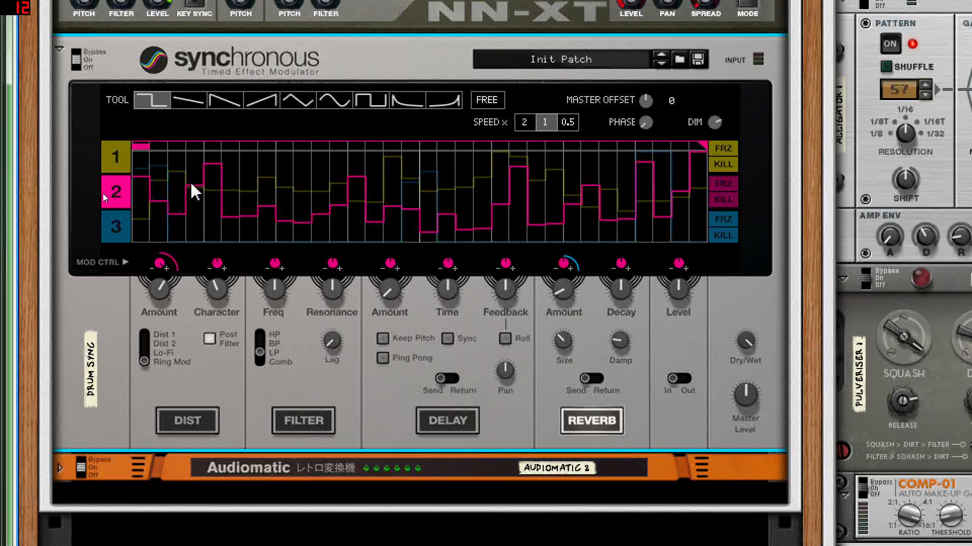
{"action": "left_click", "coordinate": [111, 227]}
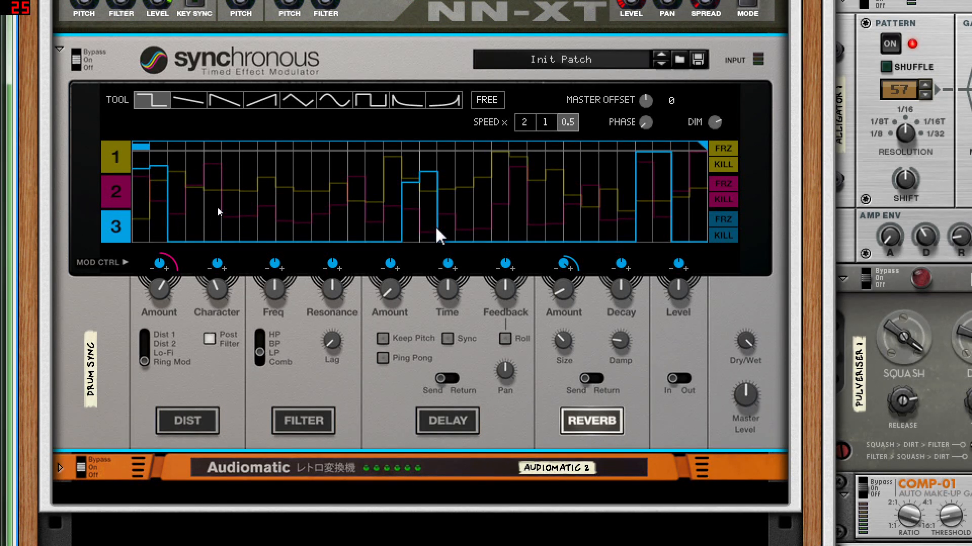
{"action": "left_click", "coordinate": [113, 154]}
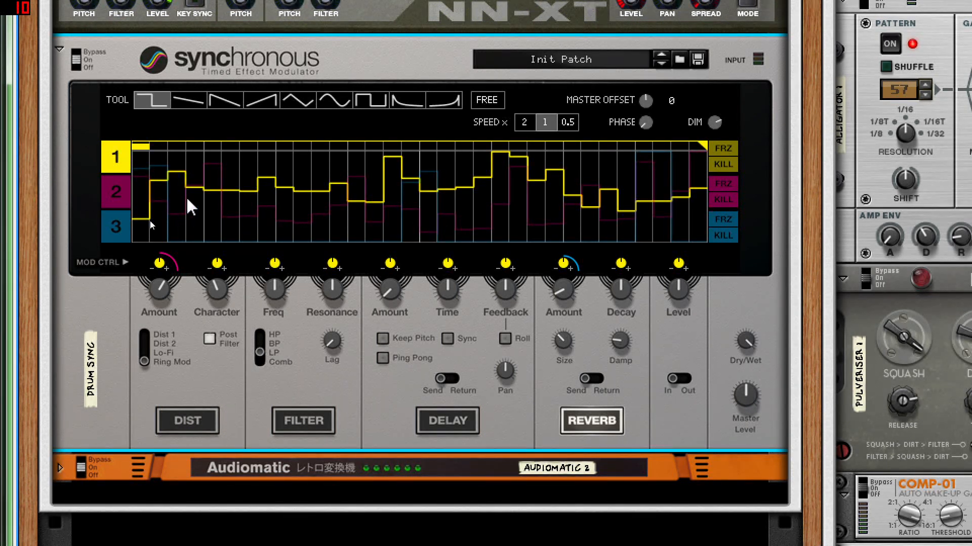
{"action": "scroll", "coordinate": [318, 246], "scroll_direction": "up", "scroll_amount": 3}
{"action": "scroll", "coordinate": [317, 246], "scroll_direction": "down", "scroll_amount": 4}
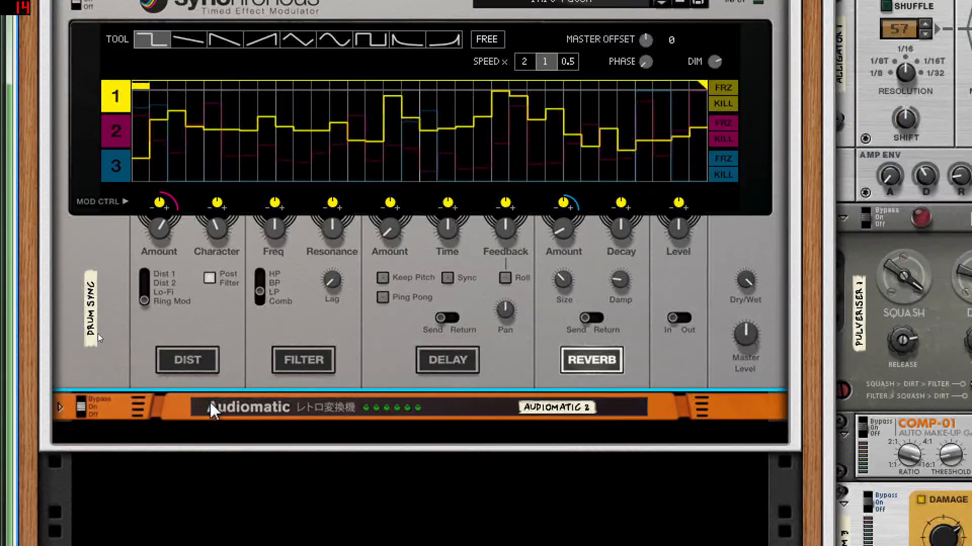
{"action": "scroll", "coordinate": [156, 410], "scroll_direction": "up", "scroll_amount": 7}
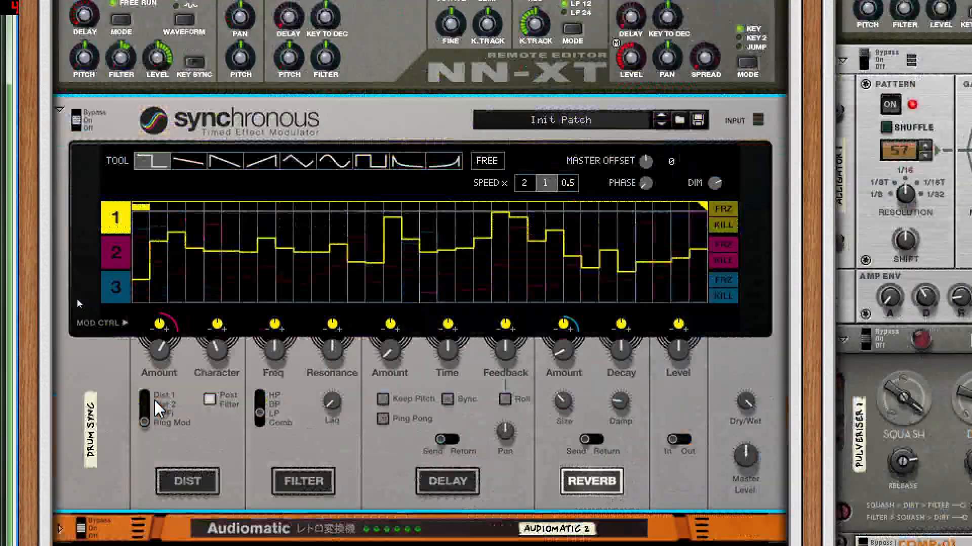
Step: Inspect the RPG-8's gate and note CV cabling to the NN-XT on the rack's rear and return to the front view
{"action": "scroll", "coordinate": [155, 405], "scroll_direction": "up", "scroll_amount": 4}
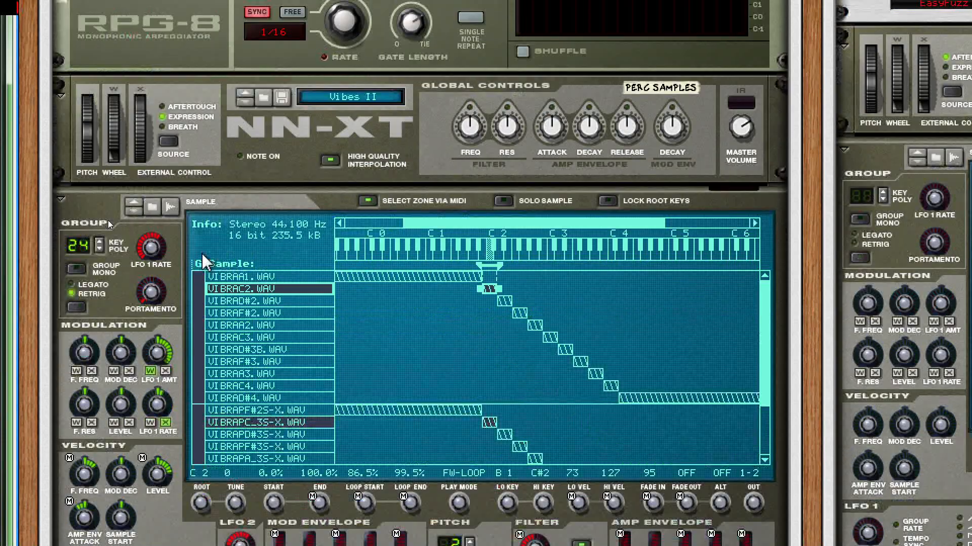
{"action": "scroll", "coordinate": [251, 228], "scroll_direction": "up", "scroll_amount": 1}
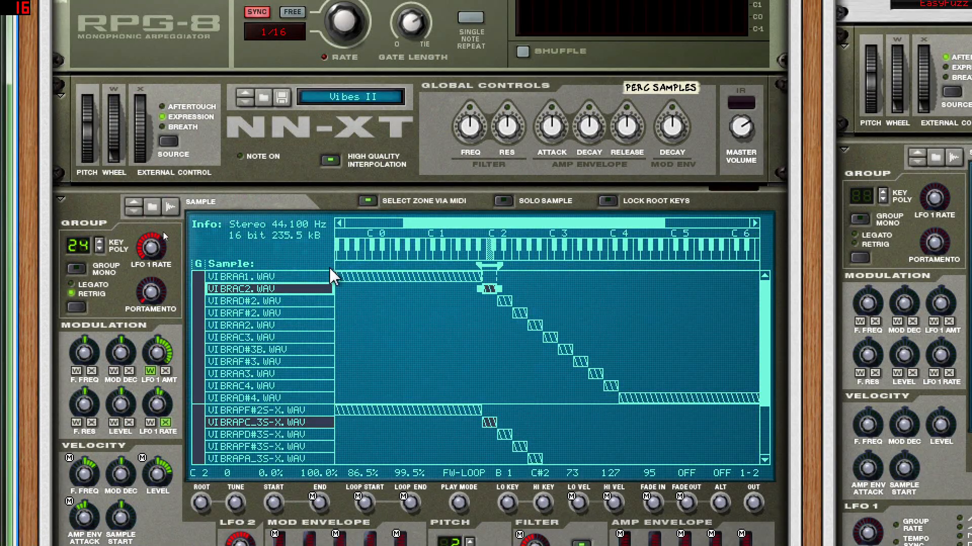
{"action": "scroll", "coordinate": [332, 276], "scroll_direction": "up", "scroll_amount": 4}
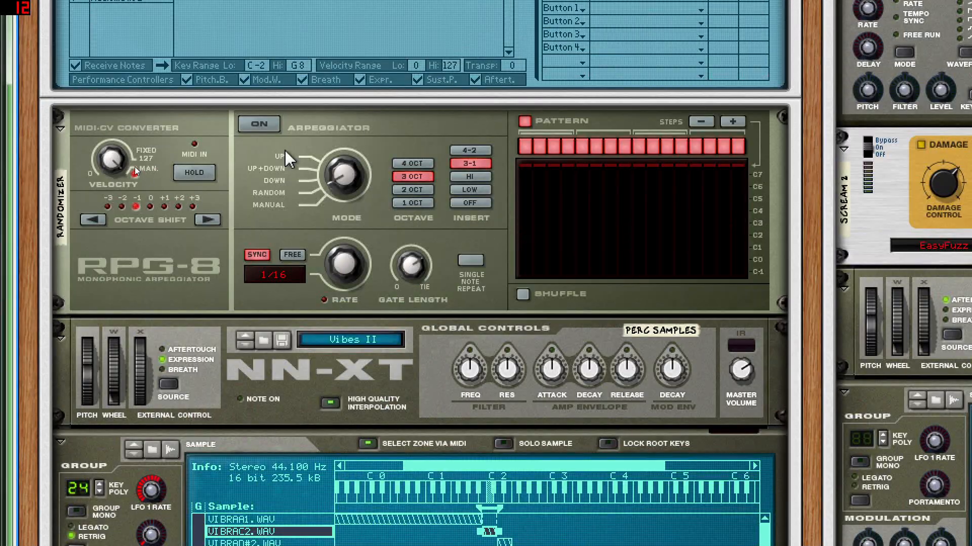
{"action": "key", "text": "Tab"}
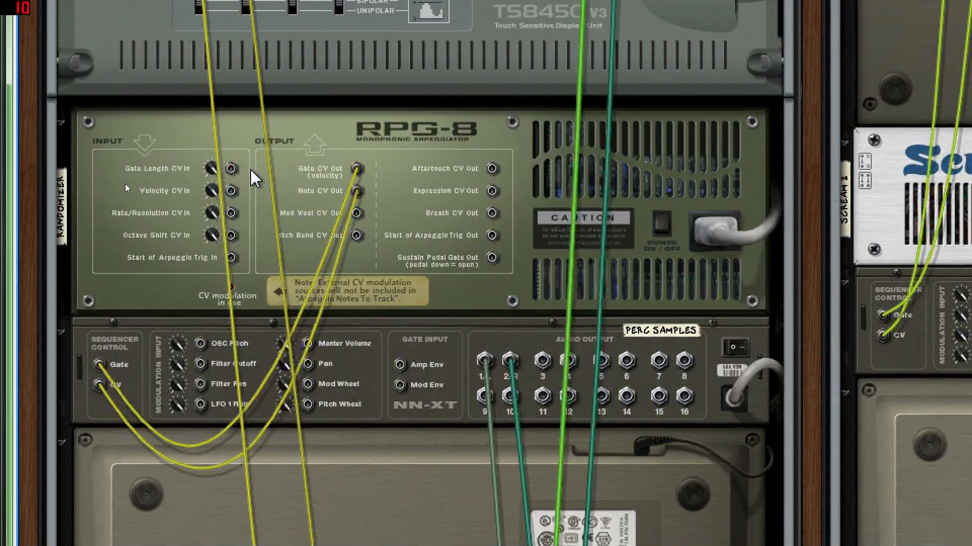
{"action": "key", "text": "ctrl"}
{"action": "key", "text": "ctrl"}
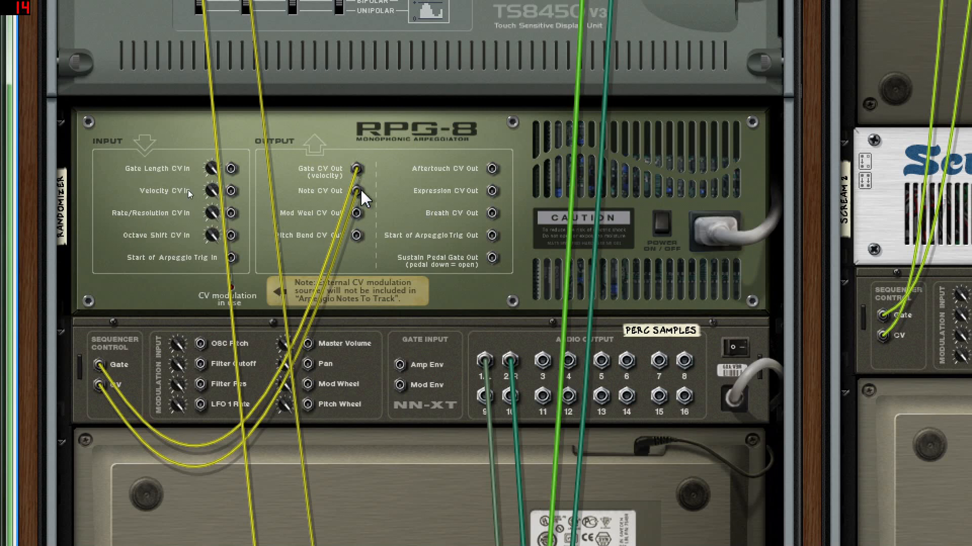
{"action": "key", "text": "Tab"}
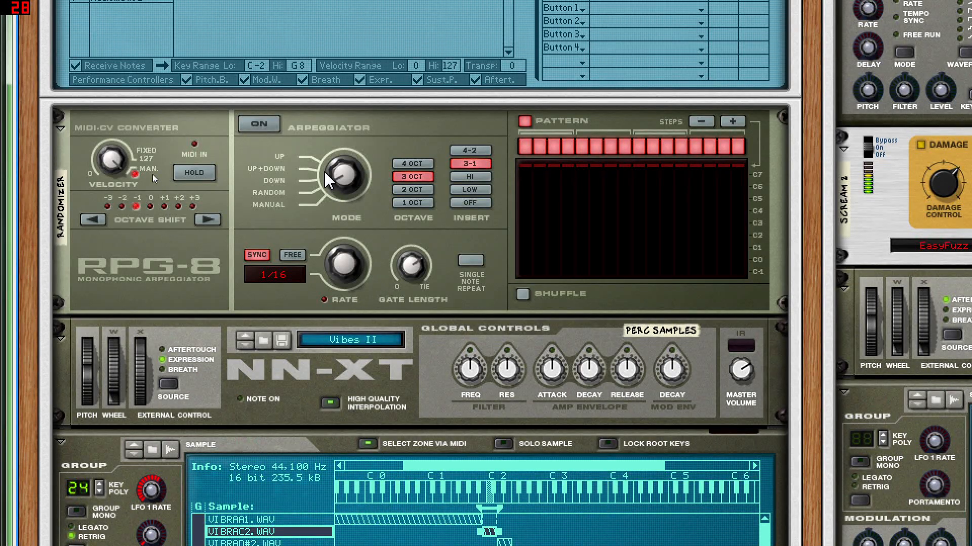
Step: Switch on the randomizer RPG-8's arpeggiator and watch it trigger the zones of the perc samples NN-XT
{"action": "left_click", "coordinate": [264, 123]}
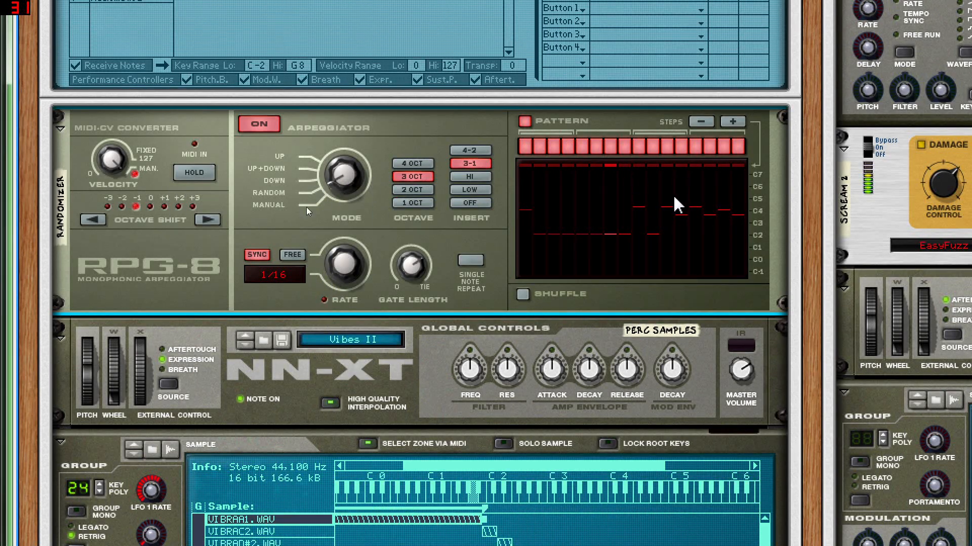
{"action": "scroll", "coordinate": [566, 239], "scroll_direction": "down", "scroll_amount": 5}
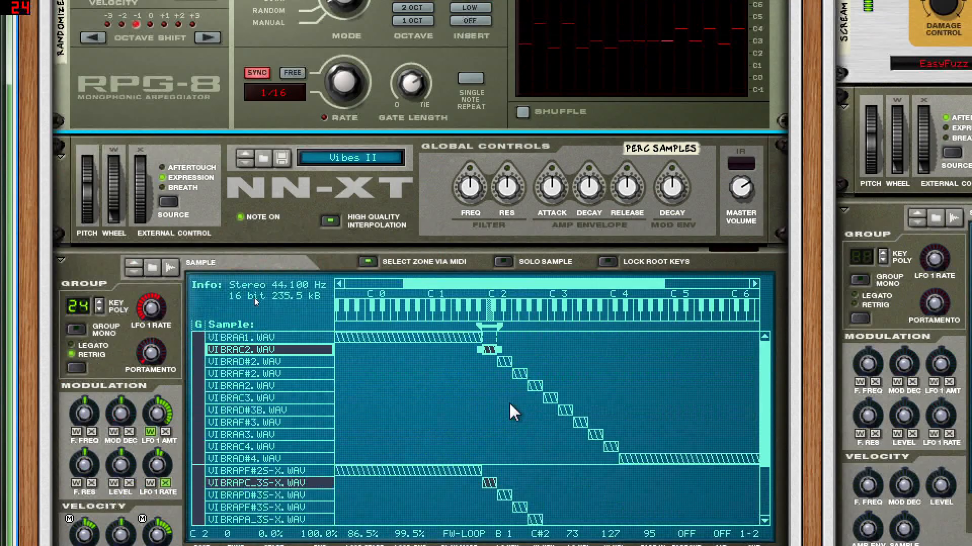
{"action": "scroll", "coordinate": [490, 354], "scroll_direction": "up", "scroll_amount": 3}
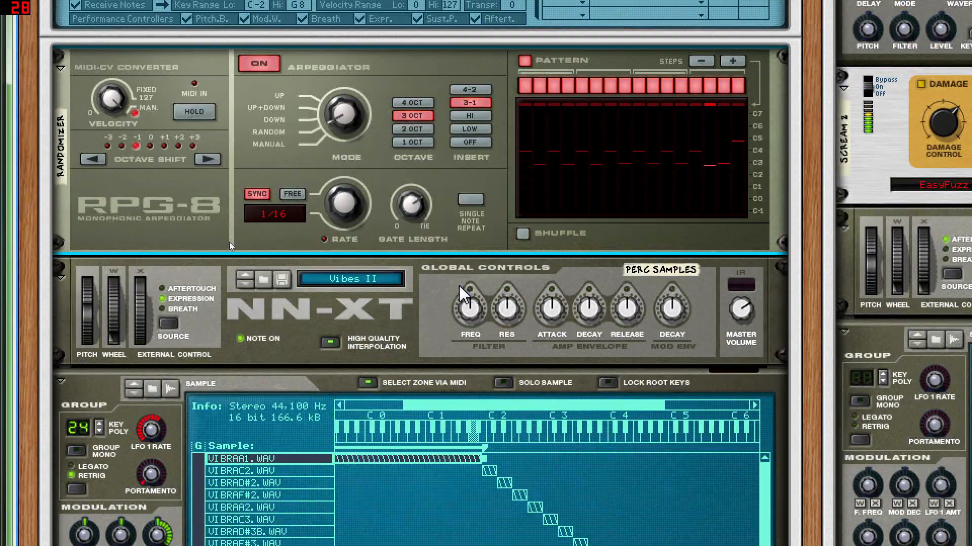
{"action": "scroll", "coordinate": [434, 246], "scroll_direction": "down", "scroll_amount": 3}
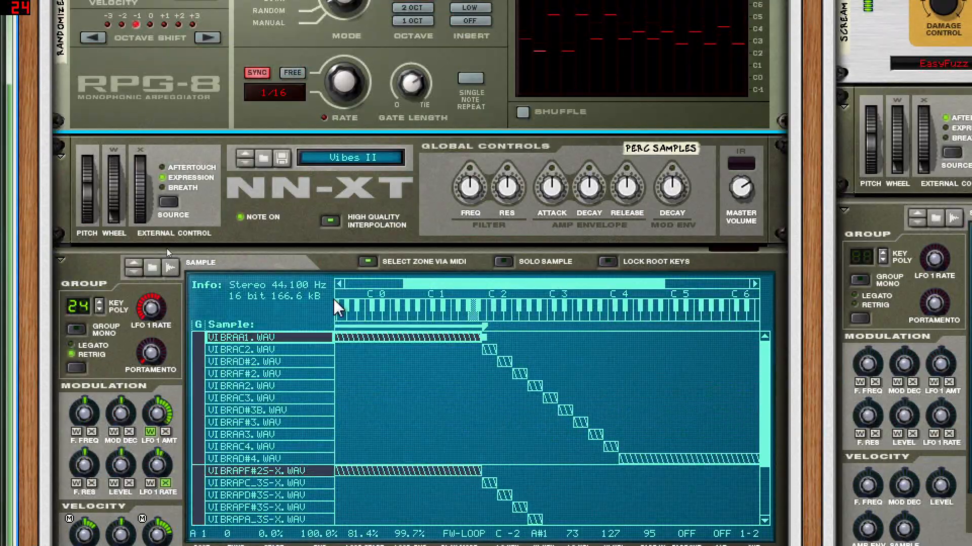
Step: Delete all of the vibes sample zones from the perc samples NN-XT
{"action": "right_click", "coordinate": [289, 316]}
{"action": "left_click", "coordinate": [292, 322]}
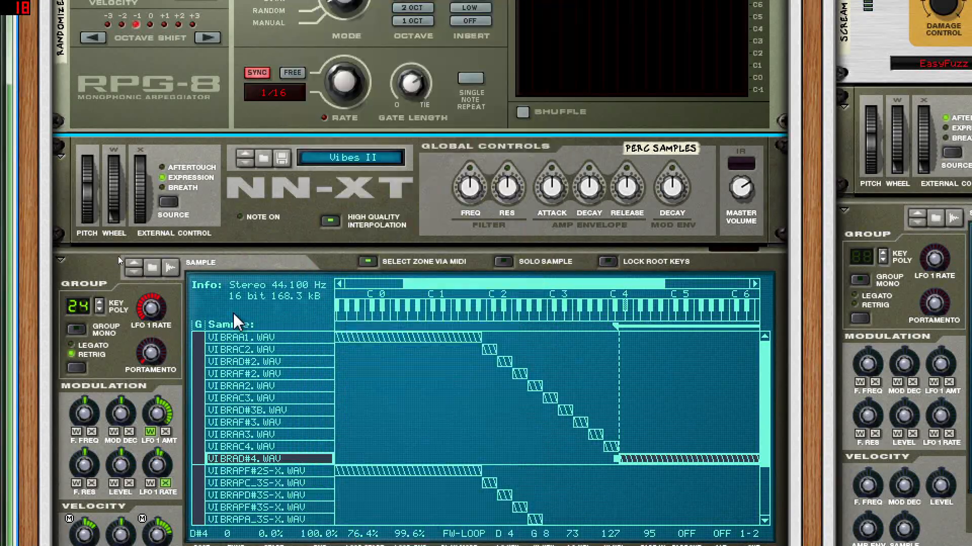
{"action": "scroll", "coordinate": [288, 314], "scroll_direction": "down", "scroll_amount": 3}
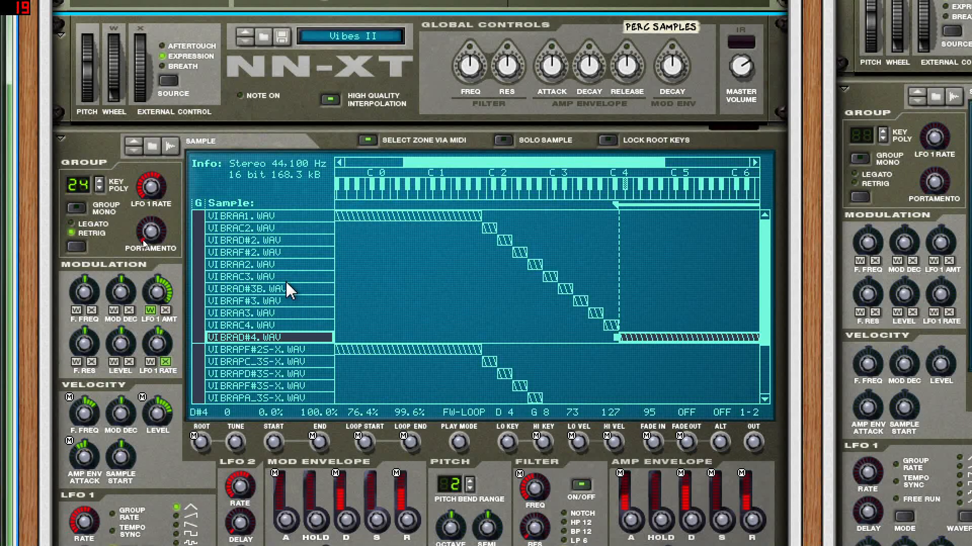
{"action": "key", "text": "ctrl+a"}
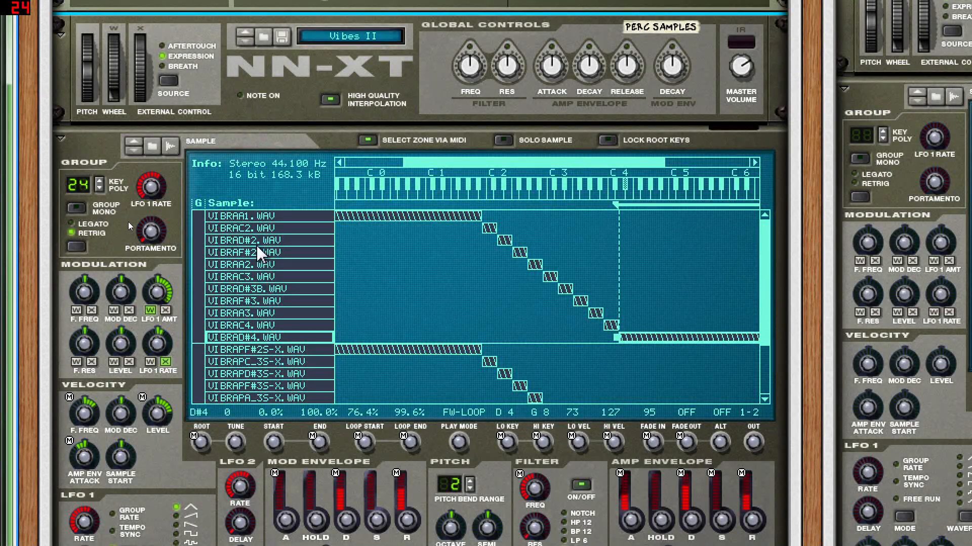
{"action": "scroll", "coordinate": [262, 278], "scroll_direction": "up", "scroll_amount": 3}
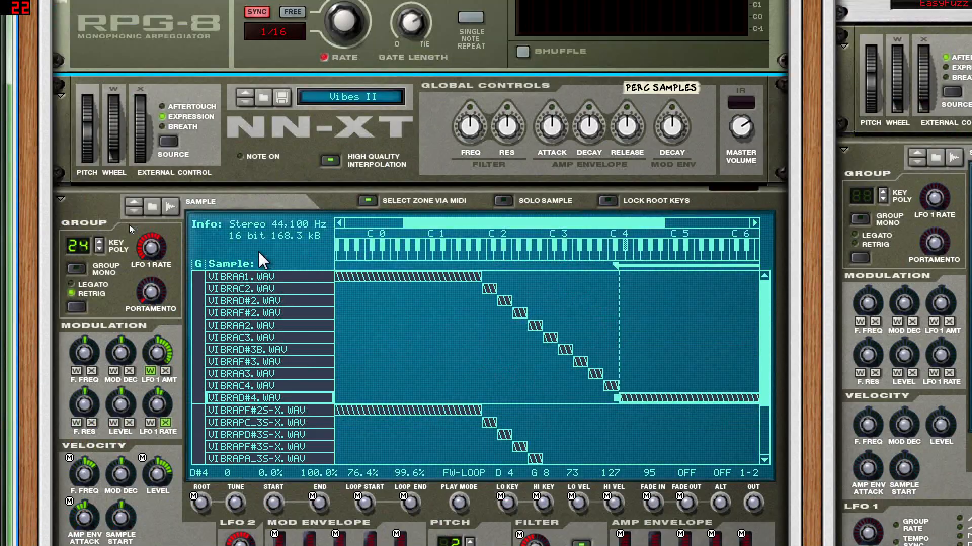
{"action": "scroll", "coordinate": [262, 260], "scroll_direction": "down", "scroll_amount": 3}
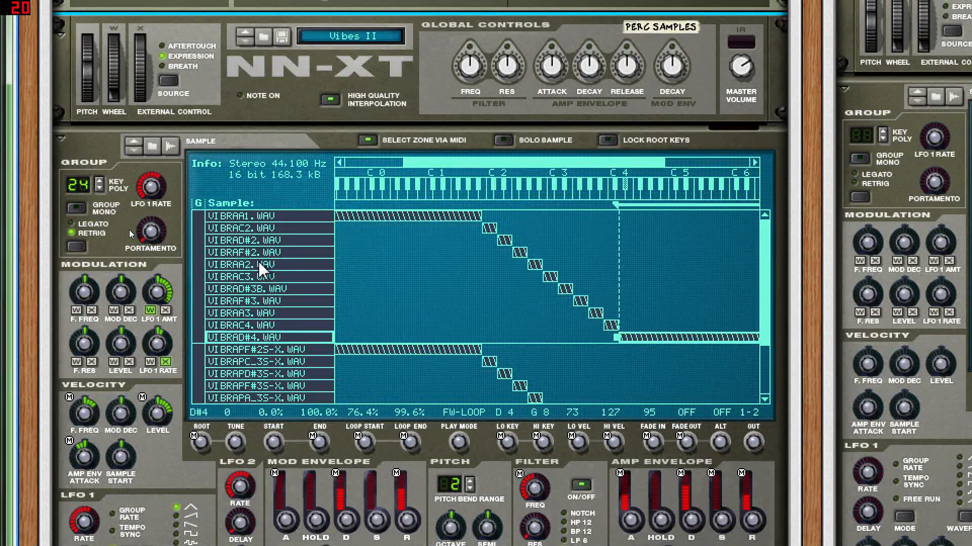
{"action": "key", "text": "Delete"}
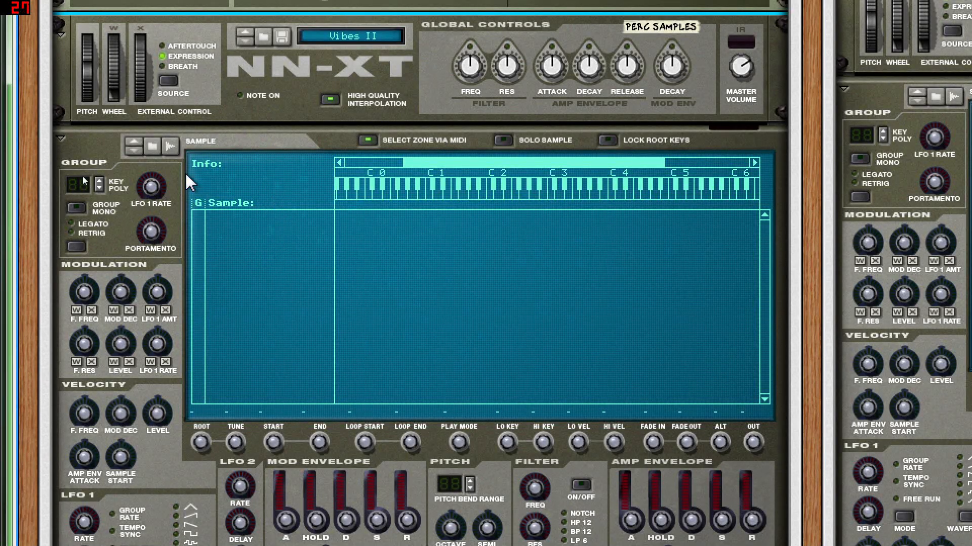
Step: Load every sample in the factory sound bank's Kong percussion Woods folder, Blk_Block1_BSQ.wav through Shk_Wish_TSB.aiff, into the perc samples NN-XT
{"action": "left_click", "coordinate": [152, 147]}
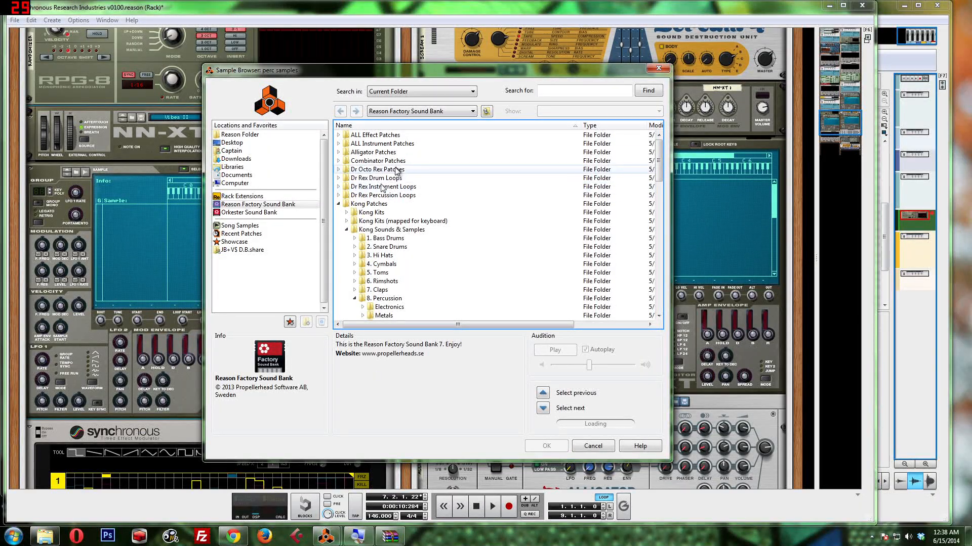
{"action": "scroll", "coordinate": [387, 209], "scroll_direction": "down", "scroll_amount": 1}
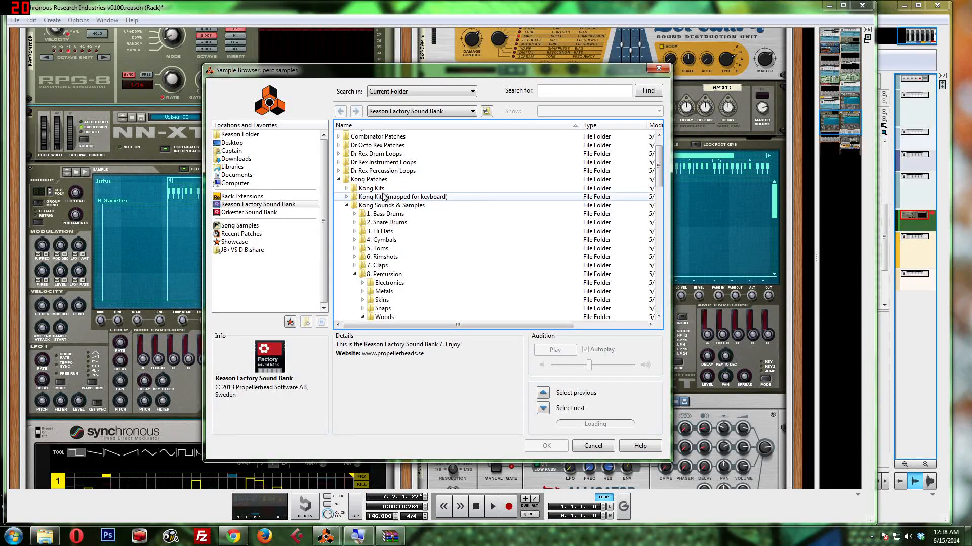
{"action": "scroll", "coordinate": [387, 223], "scroll_direction": "down", "scroll_amount": 2}
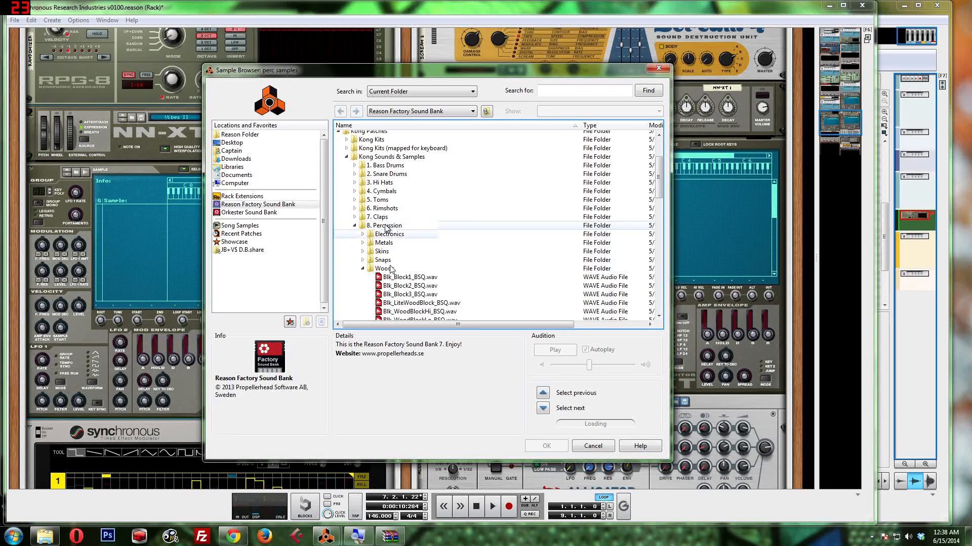
{"action": "scroll", "coordinate": [385, 230], "scroll_direction": "down", "scroll_amount": 2}
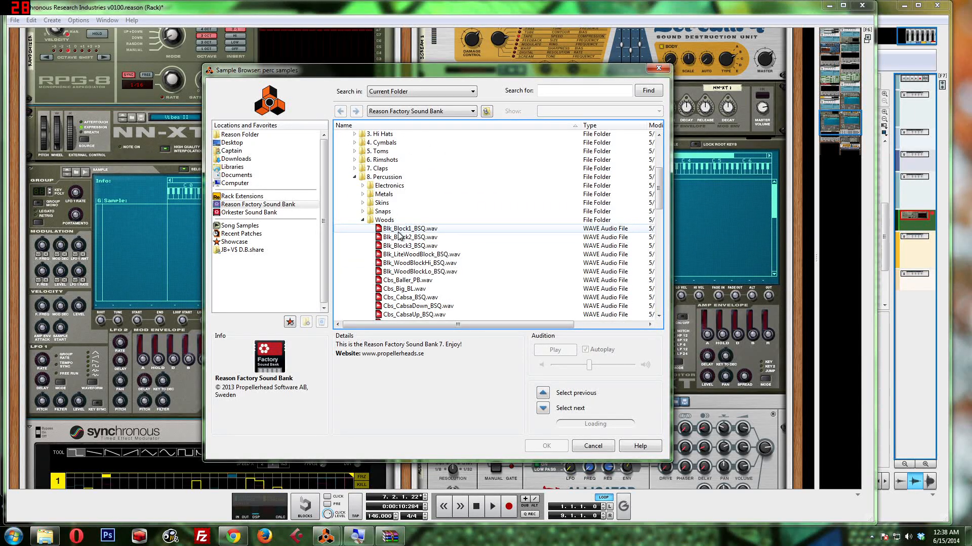
{"action": "left_click", "coordinate": [398, 232]}
{"action": "scroll", "coordinate": [399, 243], "scroll_direction": "down", "scroll_amount": 10}
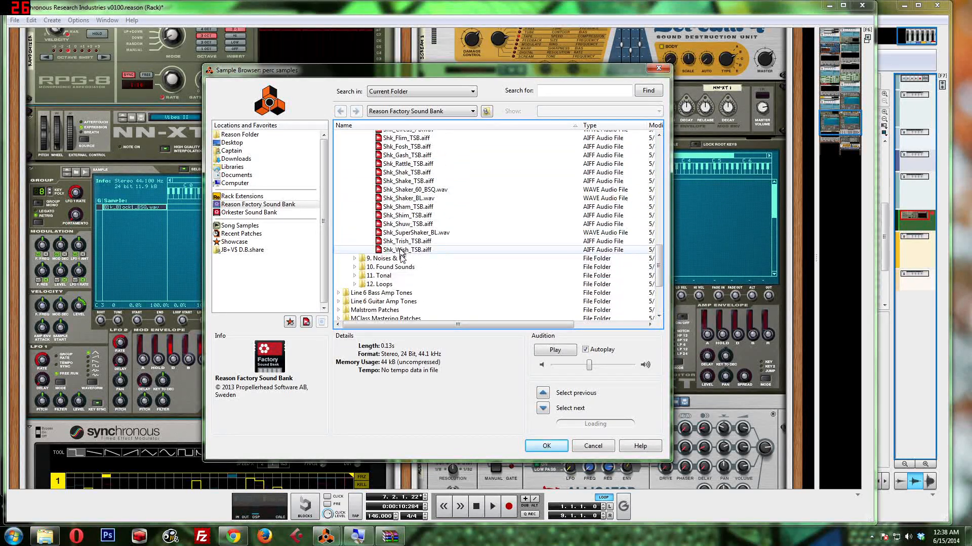
{"action": "left_click", "coordinate": [400, 250], "text": "shift"}
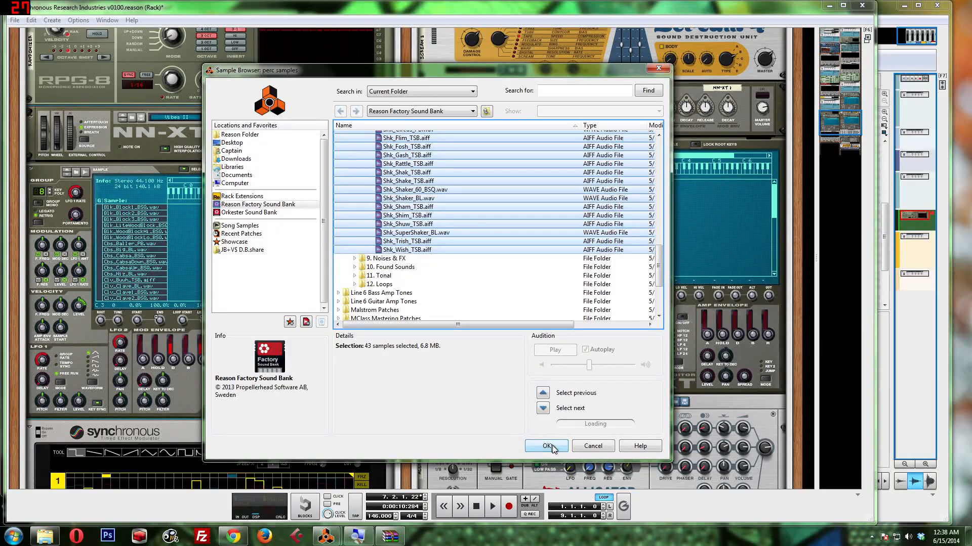
{"action": "left_click", "coordinate": [549, 447]}
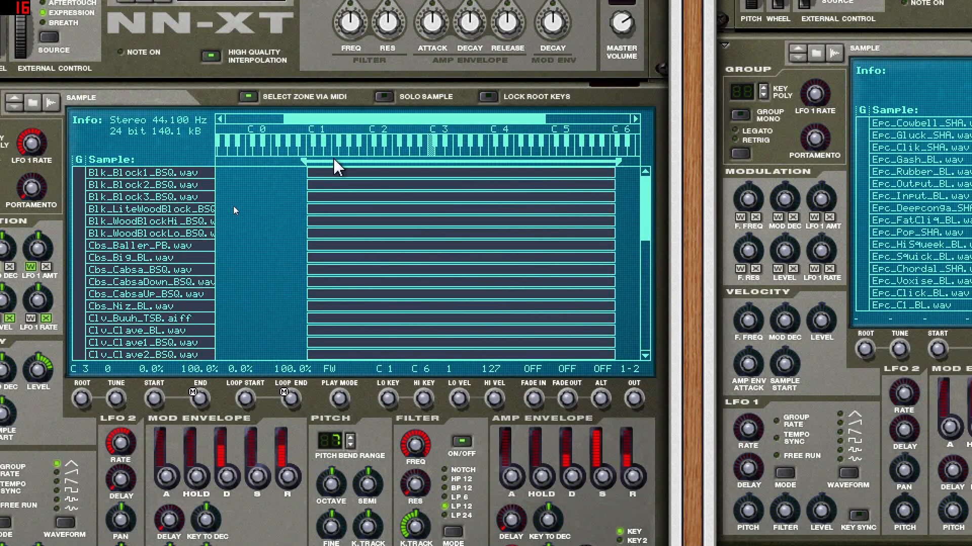
Step: Automap the loaded wood percussion zones chromatically across the keyboard in the perc samples NN-XT
{"action": "left_click", "coordinate": [353, 173]}
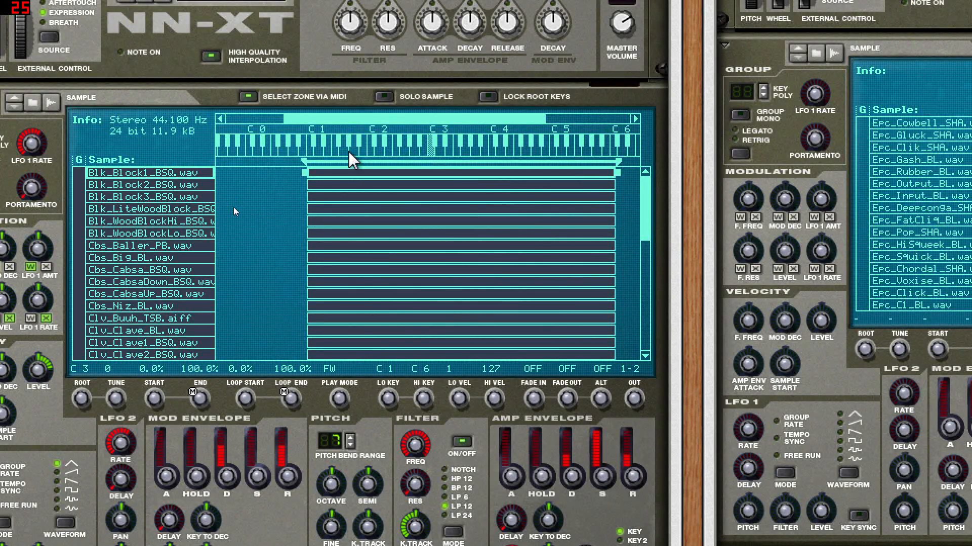
{"action": "right_click", "coordinate": [353, 180]}
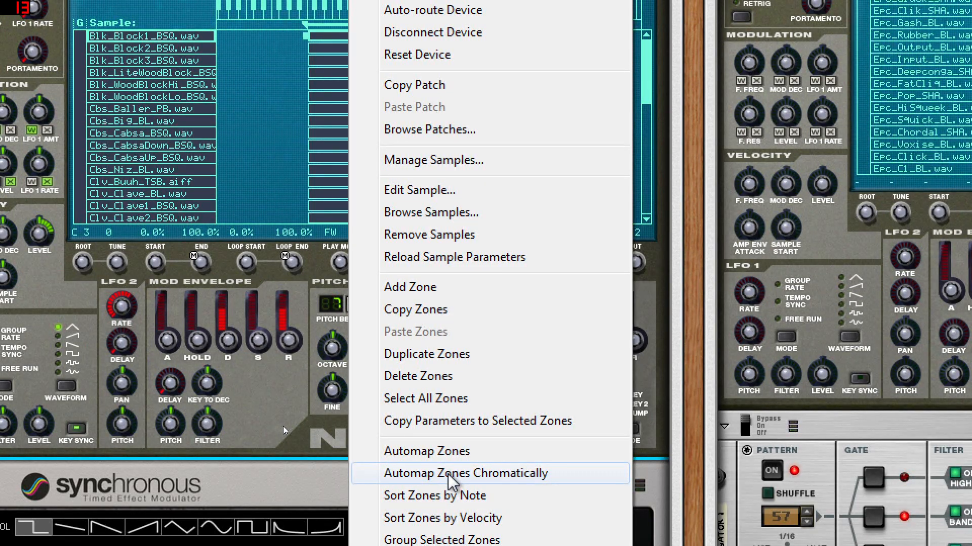
{"action": "left_click", "coordinate": [449, 476]}
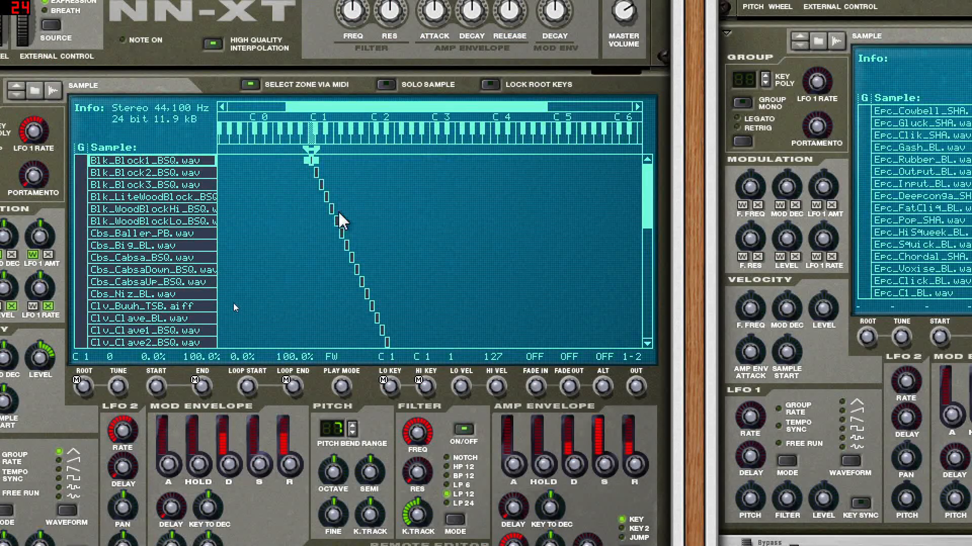
{"action": "left_click_drag", "start_coordinate": [647, 190], "coordinate": [623, 178]}
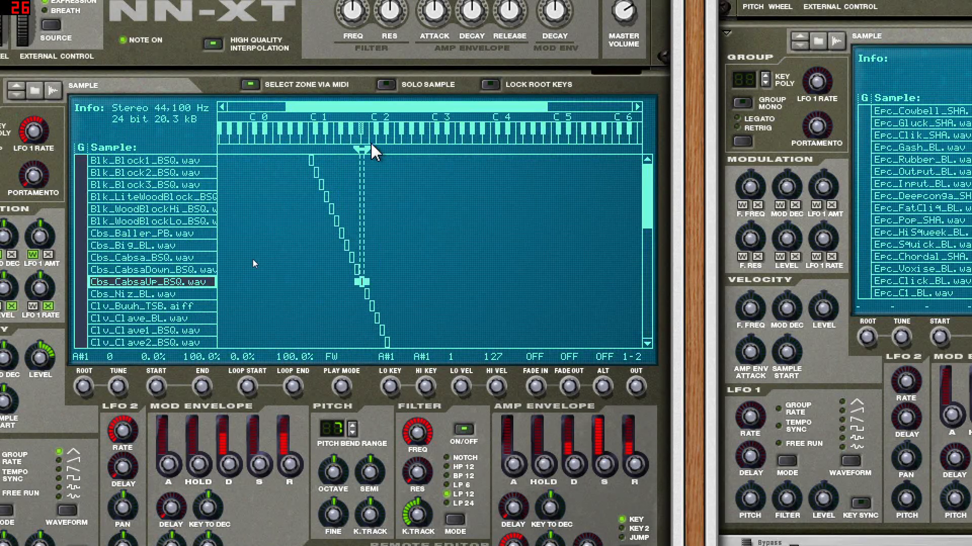
Step: Turn off steps 3, 7 and 12 in the randomizer RPG-8's pattern
{"action": "scroll", "coordinate": [396, 152], "scroll_direction": "up", "scroll_amount": 10}
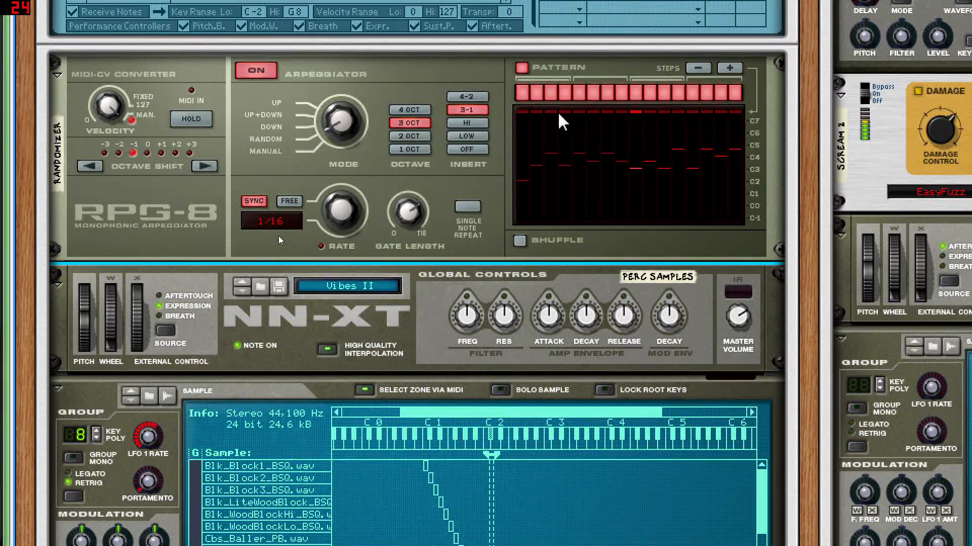
{"action": "left_click", "coordinate": [551, 92]}
{"action": "left_click", "coordinate": [607, 93]}
{"action": "left_click", "coordinate": [678, 92]}
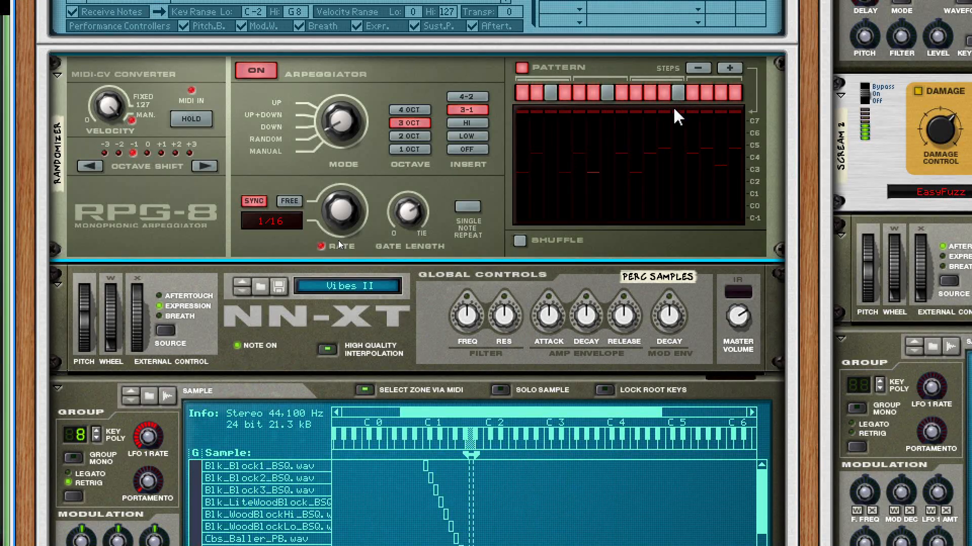
Step: Examine the drum sync Synchronous's modulation curves and its CV output cabling on the rack's rear
{"action": "scroll", "coordinate": [509, 194], "scroll_direction": "down", "scroll_amount": 15}
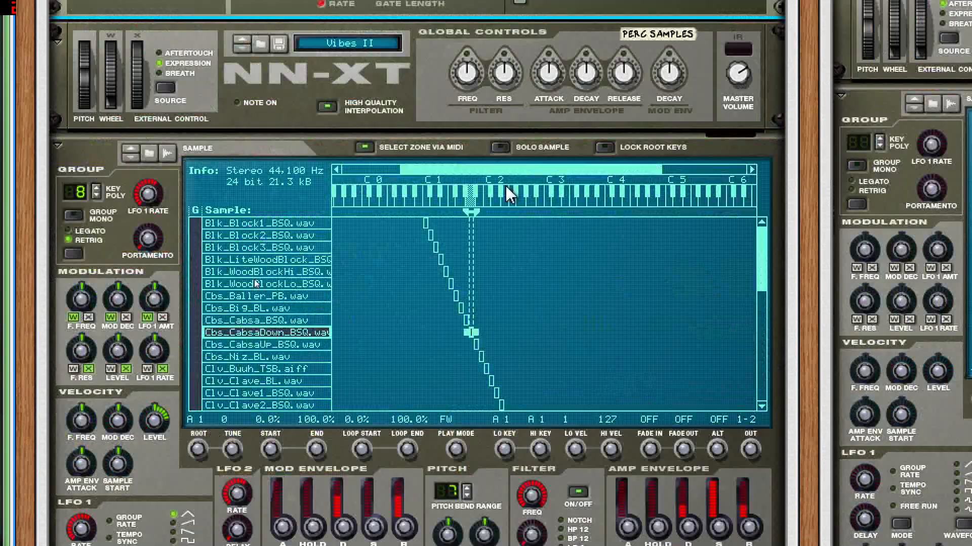
{"action": "scroll", "coordinate": [127, 245], "scroll_direction": "down", "scroll_amount": 5}
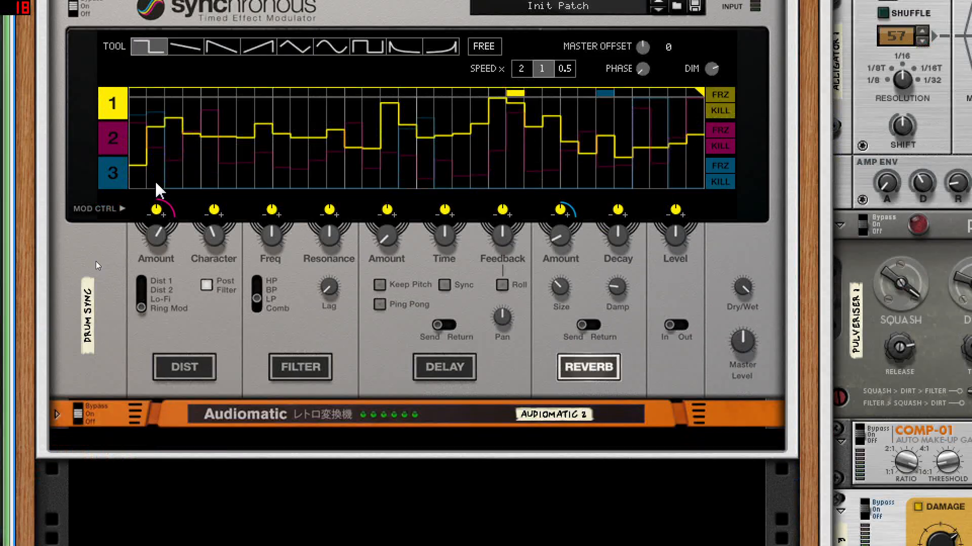
{"action": "scroll", "coordinate": [135, 208], "scroll_direction": "up", "scroll_amount": 2}
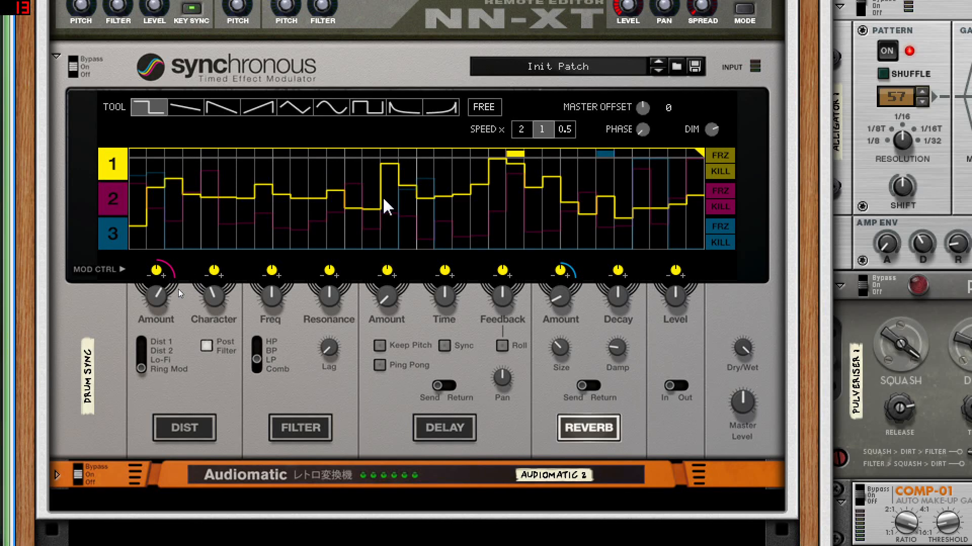
{"action": "key", "text": "Tab"}
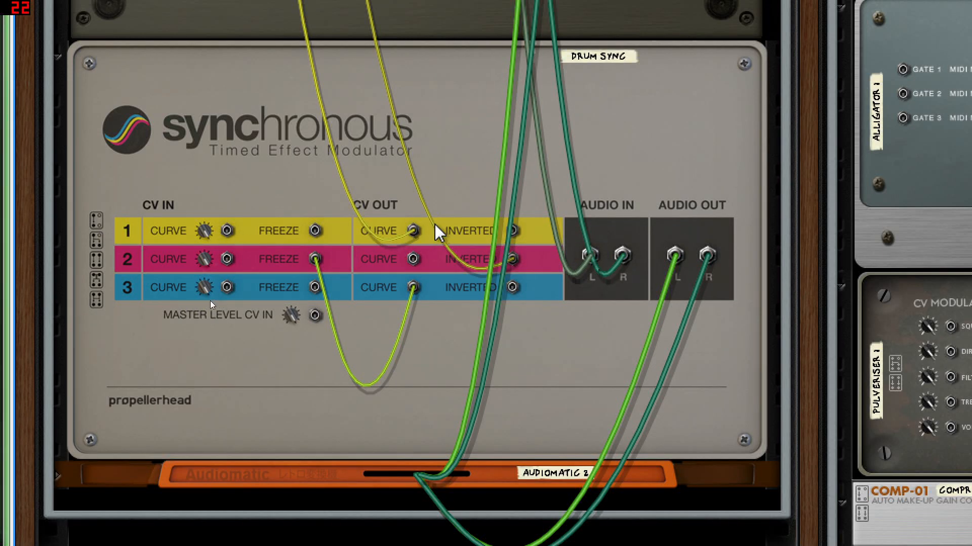
{"action": "left_click", "coordinate": [413, 232]}
{"action": "mouse_move", "coordinate": [413, 231]}
{"action": "left_mouse_down"}
{"action": "mouse_move", "coordinate": [382, 211]}
{"action": "mouse_move", "coordinate": [414, 233]}
{"action": "left_mouse_up"}
Step: Trace the Synchronous's CV cables up to the combinator's Programmer CV inputs 1 and 2
{"action": "scroll", "coordinate": [415, 238], "scroll_direction": "up", "scroll_amount": 15}
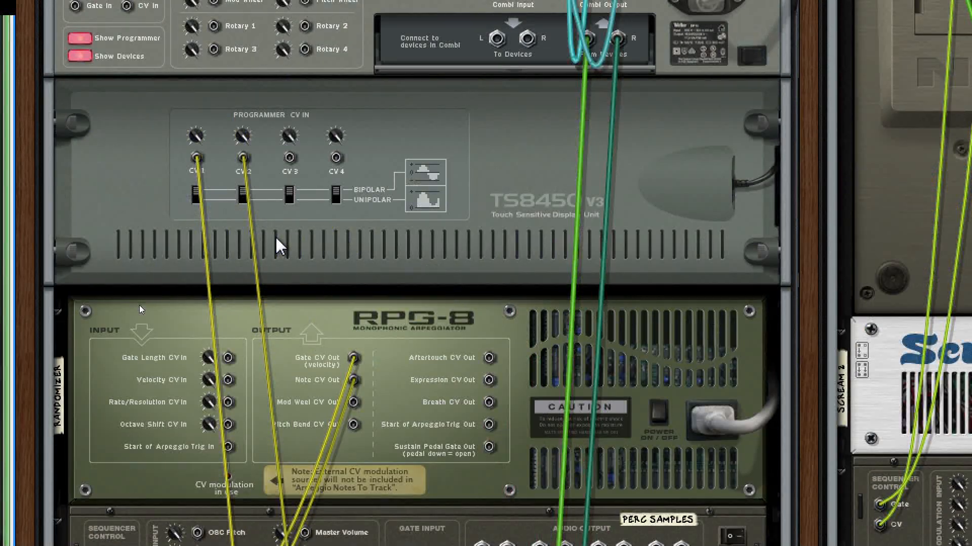
{"action": "scroll", "coordinate": [278, 247], "scroll_direction": "up", "scroll_amount": 5}
{"action": "mouse_move", "coordinate": [196, 282]}
{"action": "left_mouse_down"}
{"action": "mouse_move", "coordinate": [169, 293]}
{"action": "mouse_move", "coordinate": [197, 279]}
{"action": "left_mouse_up"}
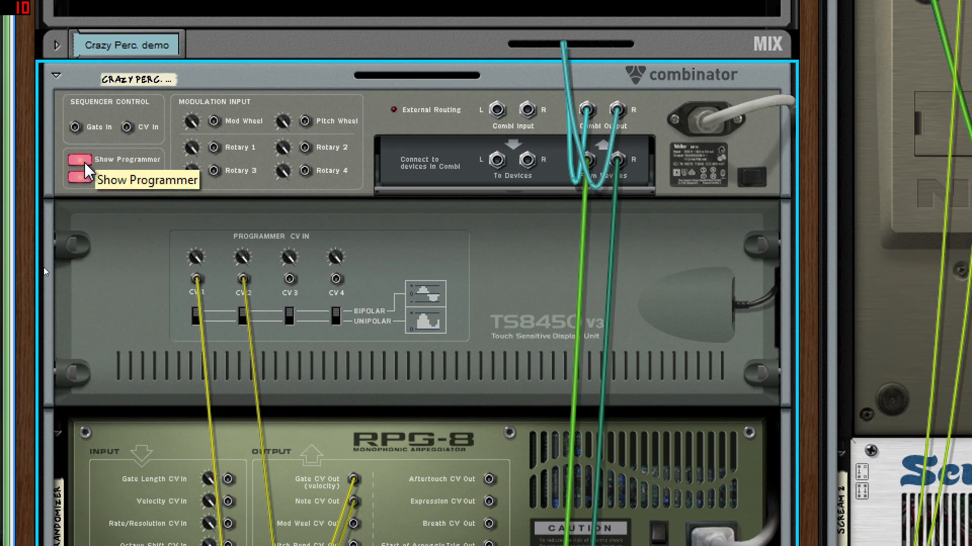
{"action": "left_click", "coordinate": [84, 163]}
{"action": "scroll", "coordinate": [291, 189], "scroll_direction": "down", "scroll_amount": 3}
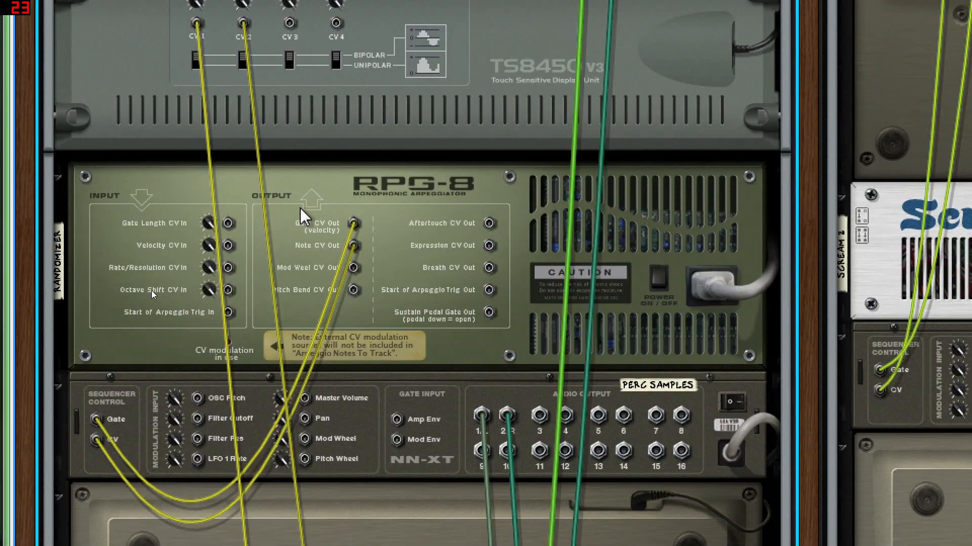
{"action": "scroll", "coordinate": [258, 215], "scroll_direction": "up", "scroll_amount": 4}
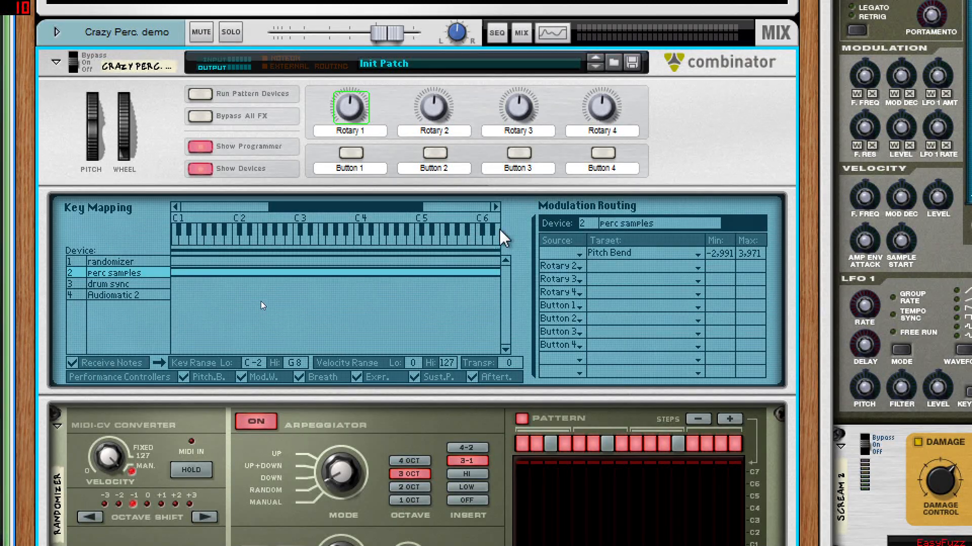
Step: Recheck the Programmer CV inputs, then view the randomizer's modulation routing in the combinator's programmer
{"action": "key", "text": "Tab"}
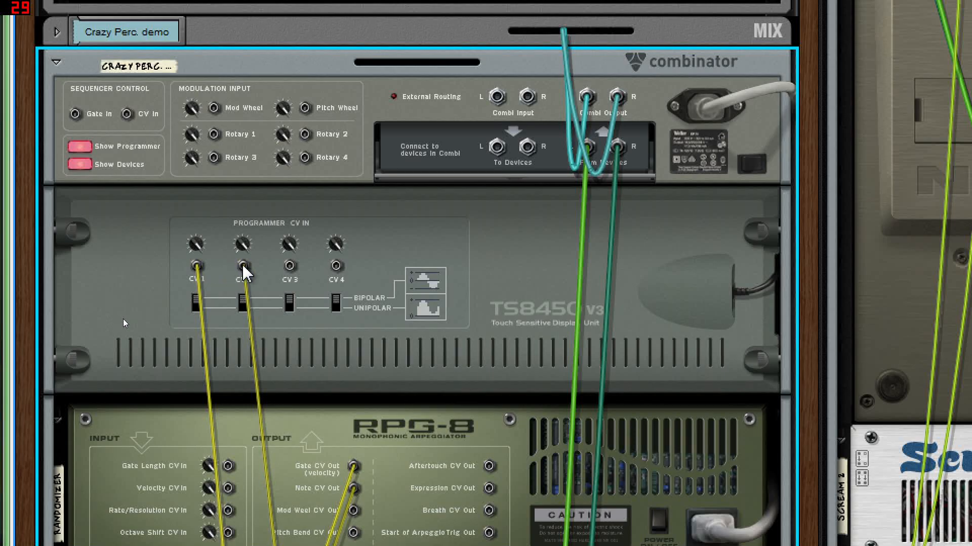
{"action": "key", "text": "Tab"}
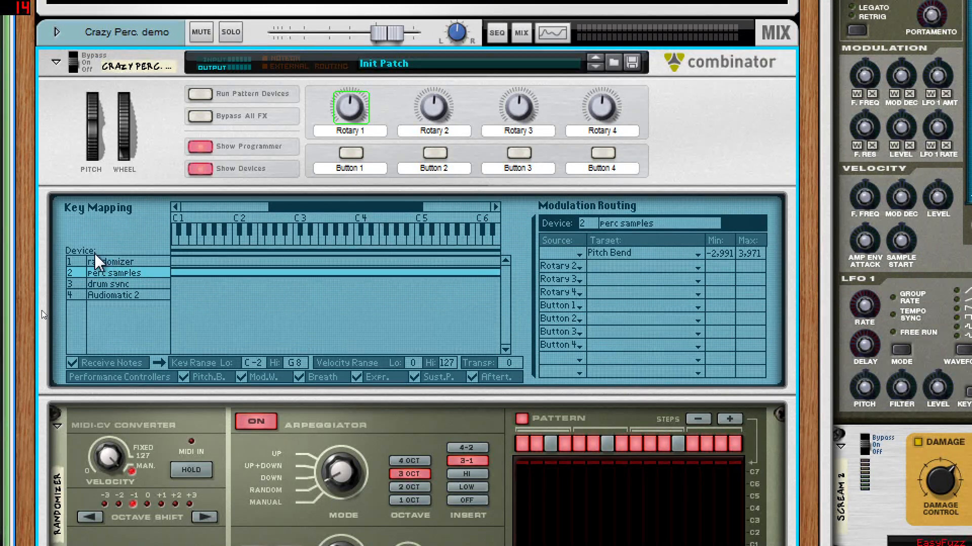
{"action": "left_click", "coordinate": [108, 263]}
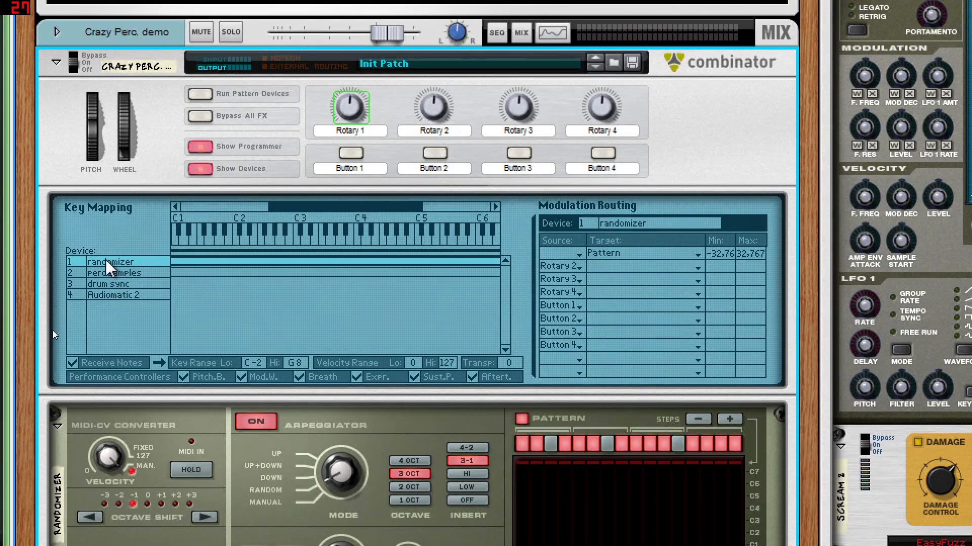
{"action": "scroll", "coordinate": [104, 272], "scroll_direction": "down", "scroll_amount": 3}
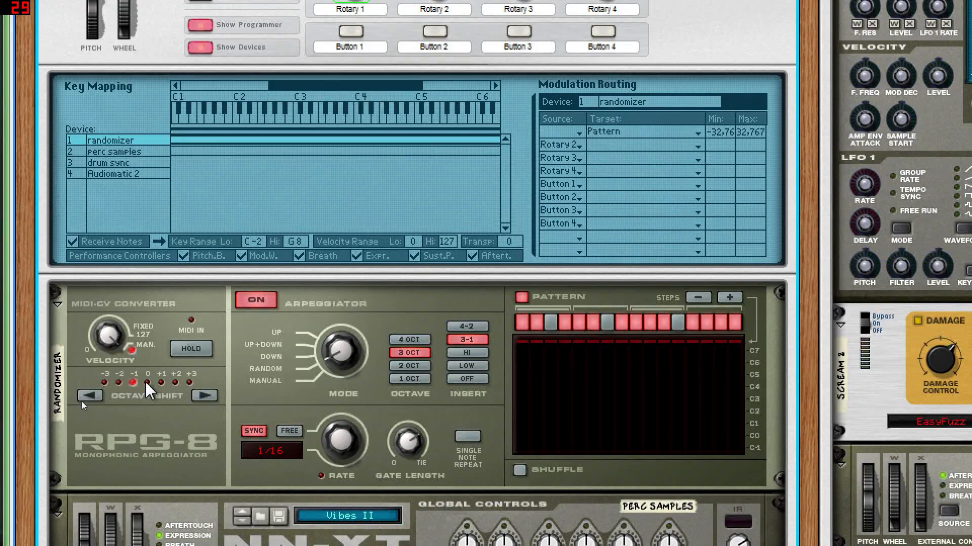
Step: Route CV Input 1 to the randomizer's Pattern parameter in the combinator's modulation routing
{"action": "scroll", "coordinate": [86, 348], "scroll_direction": "up", "scroll_amount": 2}
{"action": "left_click", "coordinate": [573, 194]}
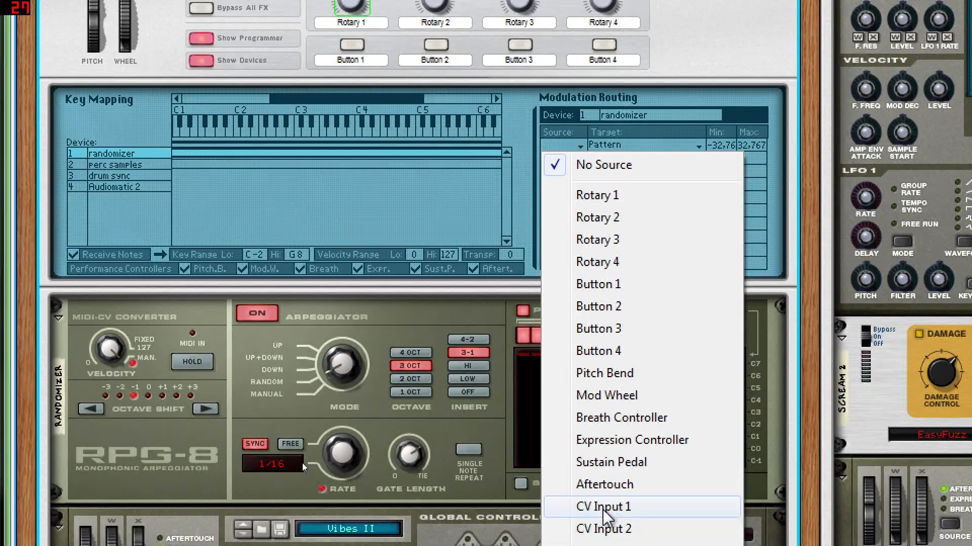
{"action": "left_click", "coordinate": [603, 508]}
{"action": "left_click", "coordinate": [603, 148]}
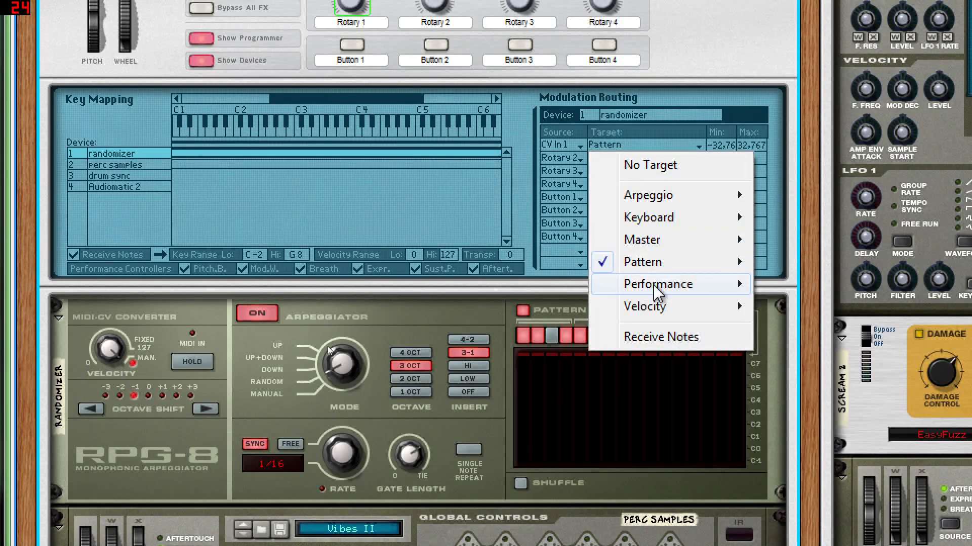
{"action": "mouse_move", "coordinate": [653, 266]}
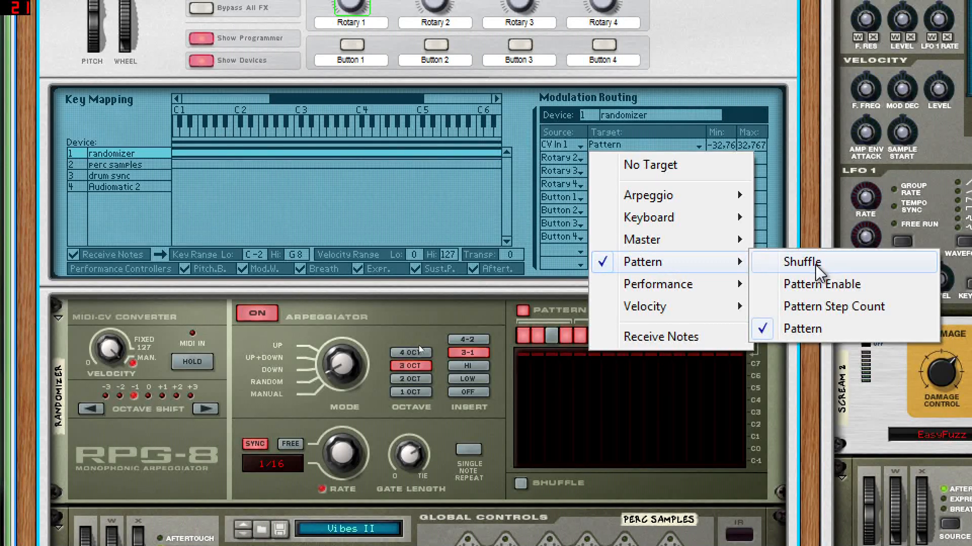
{"action": "left_click", "coordinate": [805, 329]}
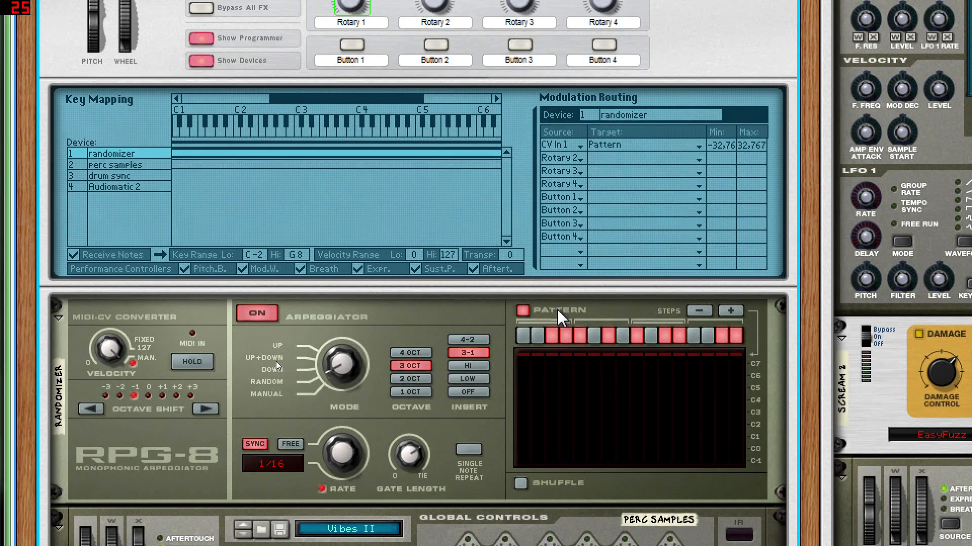
Step: Examine the perc samples NN-XT's chromatic sample mapping and its remote editor settings
{"action": "scroll", "coordinate": [552, 309], "scroll_direction": "down", "scroll_amount": 5}
{"action": "scroll", "coordinate": [551, 311], "scroll_direction": "down", "scroll_amount": 5}
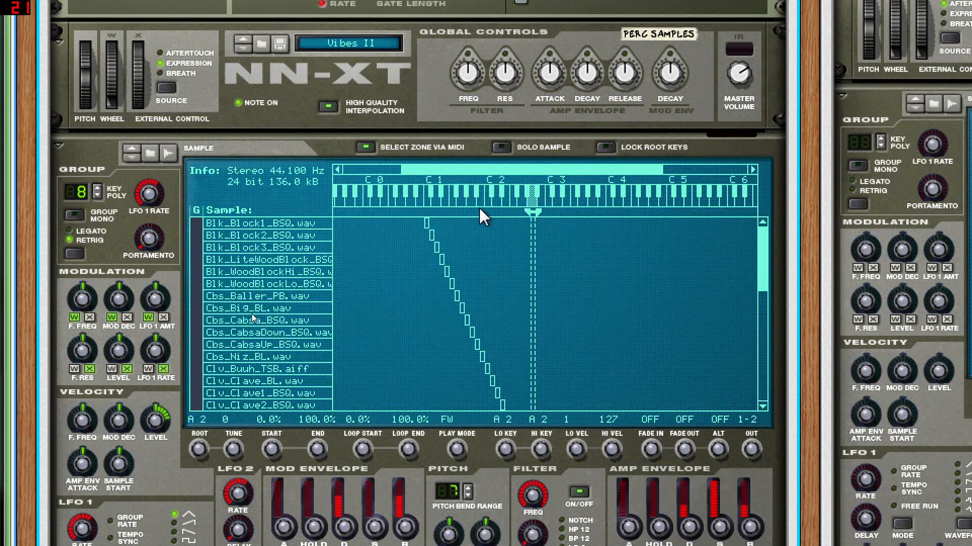
{"action": "scroll", "coordinate": [455, 224], "scroll_direction": "up", "scroll_amount": 2}
{"action": "scroll", "coordinate": [458, 232], "scroll_direction": "down", "scroll_amount": 4}
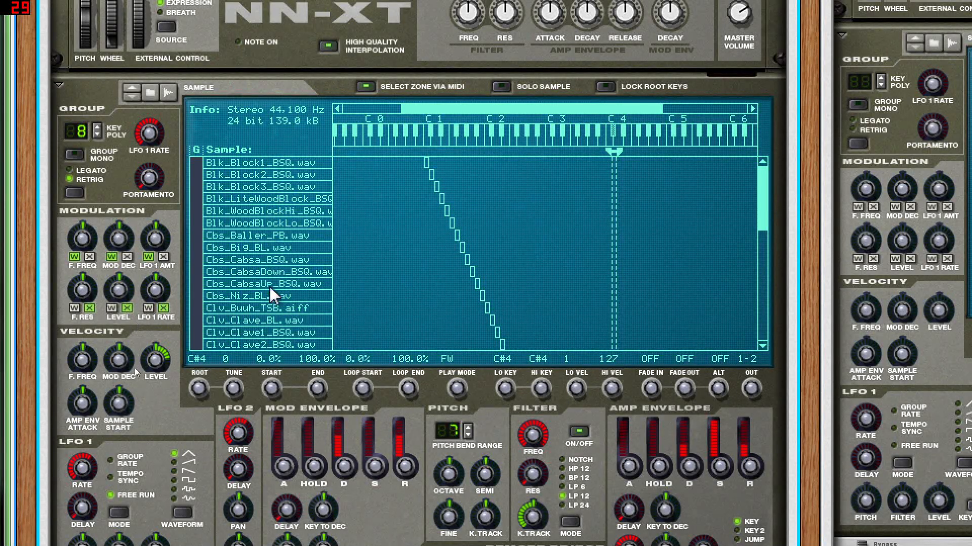
{"action": "scroll", "coordinate": [259, 341], "scroll_direction": "down", "scroll_amount": 4}
{"action": "scroll", "coordinate": [265, 222], "scroll_direction": "up", "scroll_amount": 2}
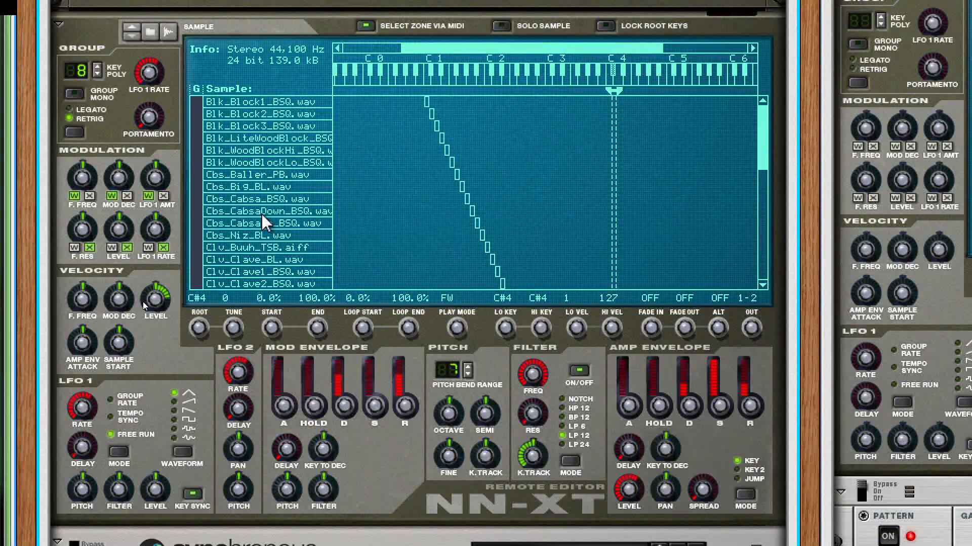
{"action": "scroll", "coordinate": [263, 221], "scroll_direction": "up", "scroll_amount": 2}
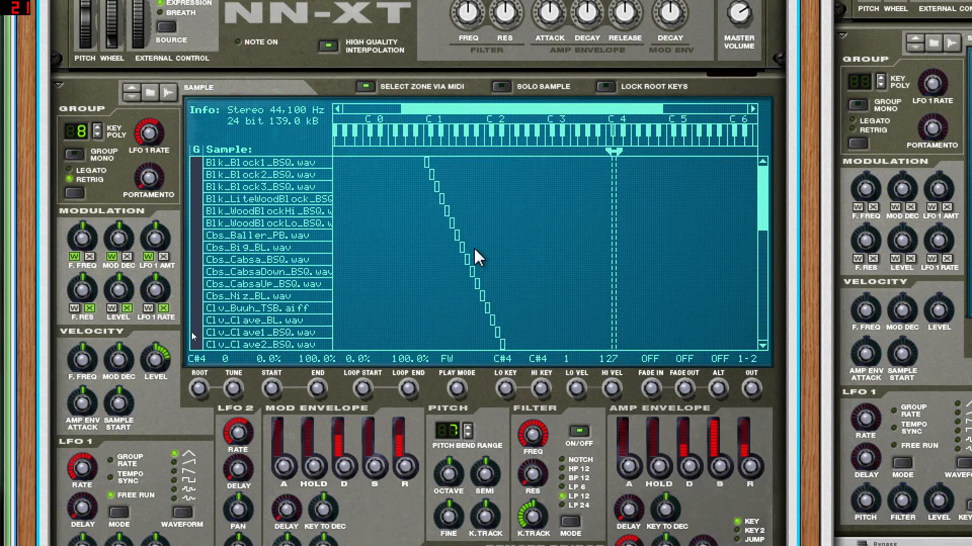
{"action": "scroll", "coordinate": [396, 227], "scroll_direction": "down", "scroll_amount": 3}
{"action": "scroll", "coordinate": [169, 344], "scroll_direction": "down", "scroll_amount": 3}
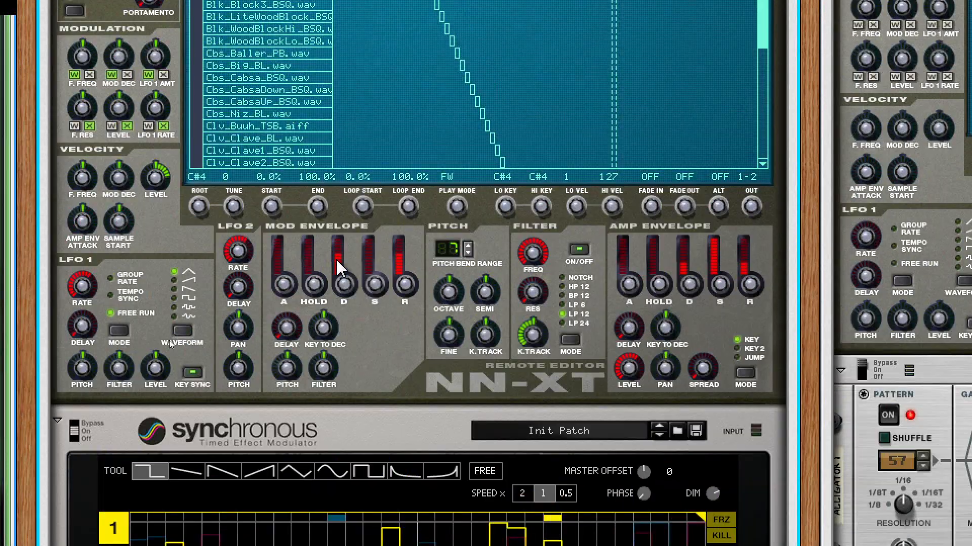
Step: Display modulation curve 2 on the drum sync Synchronous and turn on its Dist effect
{"action": "scroll", "coordinate": [169, 340], "scroll_direction": "down", "scroll_amount": 10}
{"action": "scroll", "coordinate": [177, 344], "scroll_direction": "down", "scroll_amount": 6}
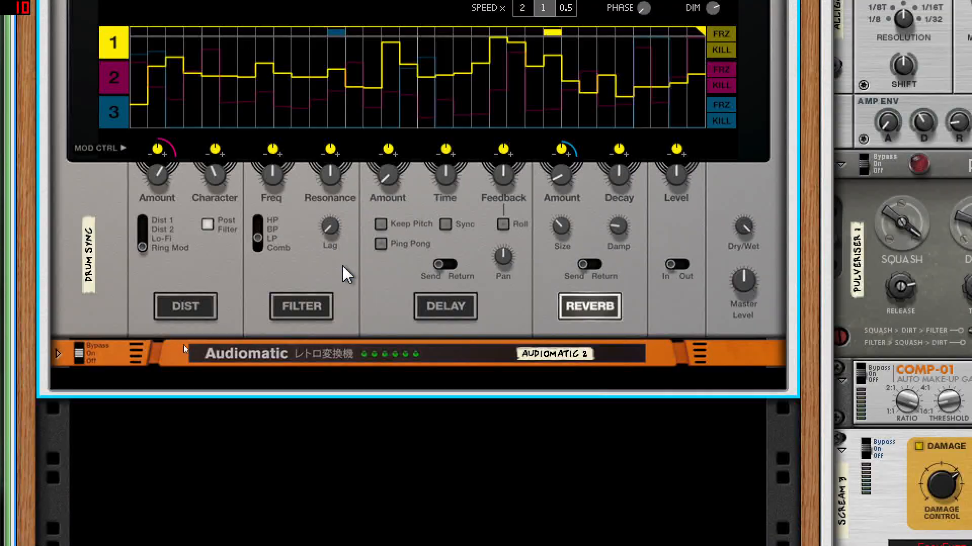
{"action": "scroll", "coordinate": [172, 336], "scroll_direction": "up", "scroll_amount": 4}
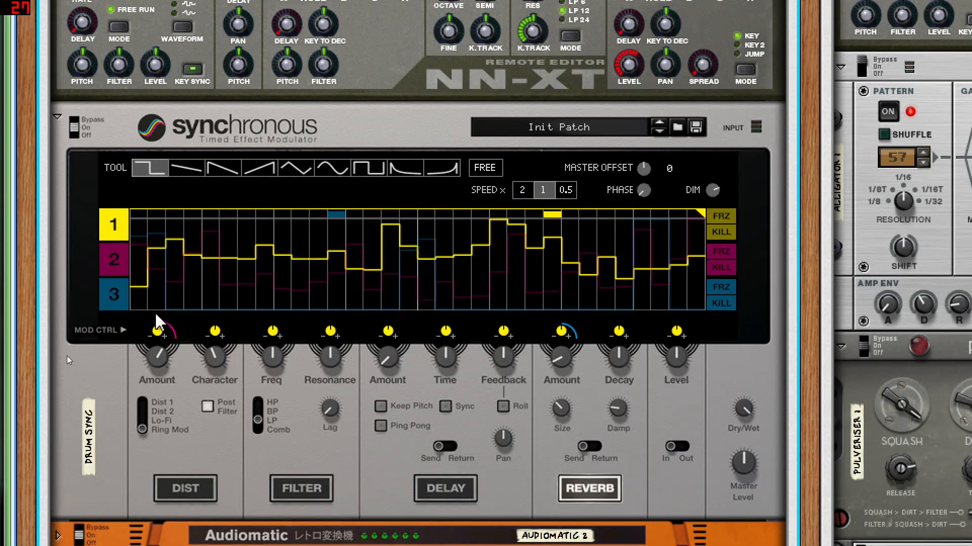
{"action": "left_click", "coordinate": [118, 259]}
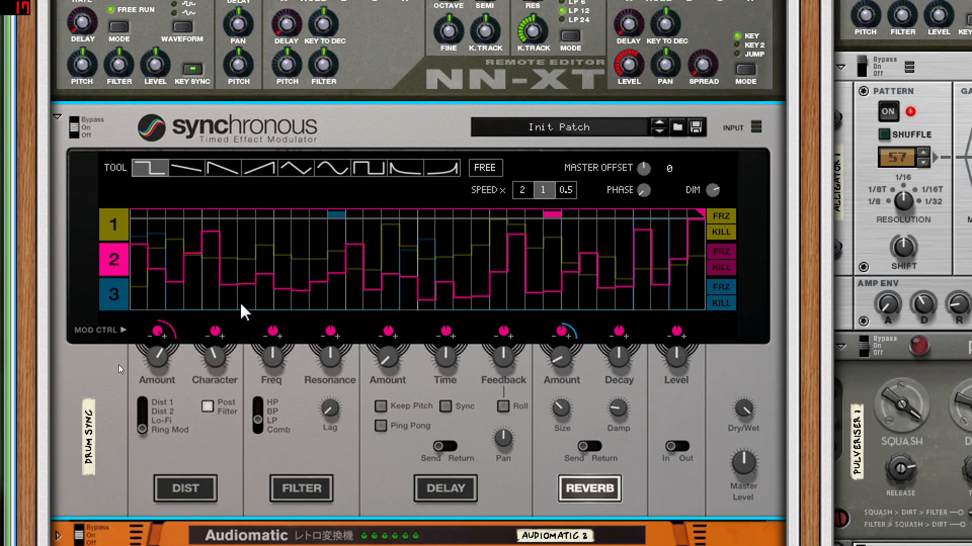
{"action": "left_click", "coordinate": [193, 494]}
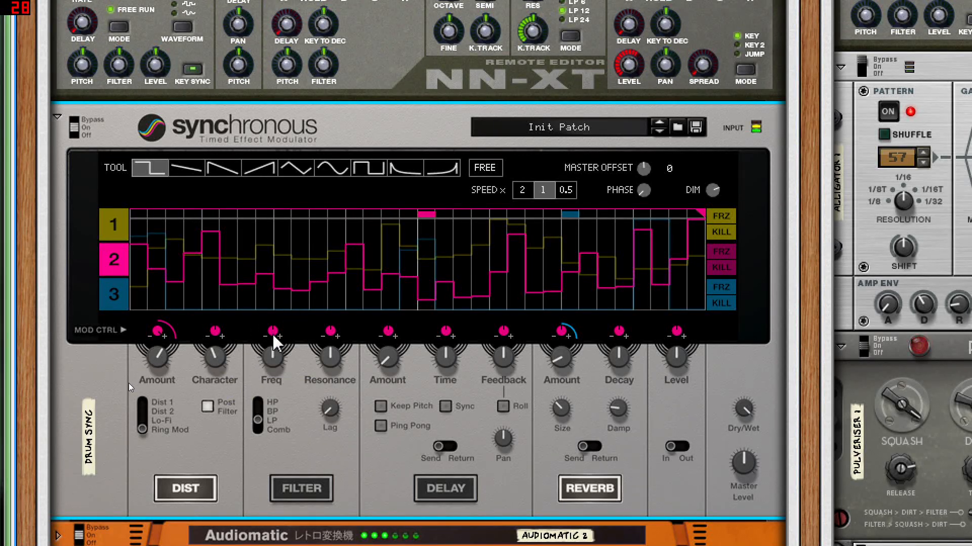
Step: Trace the drum sync's curve 2 inverted CV output up to Programmer CV input 2 on the combinator's rear
{"action": "key", "text": "Tab"}
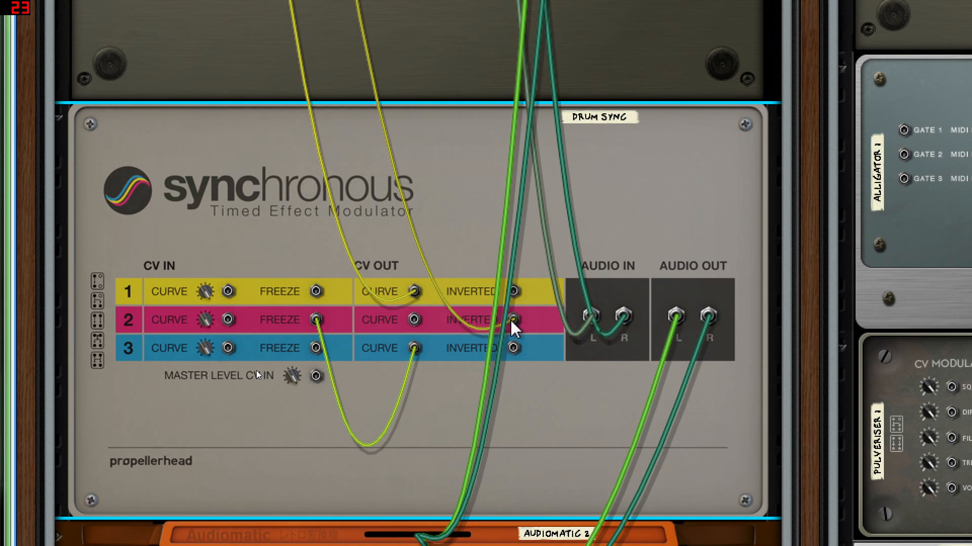
{"action": "left_click_drag", "start_coordinate": [512, 325], "coordinate": [515, 327]}
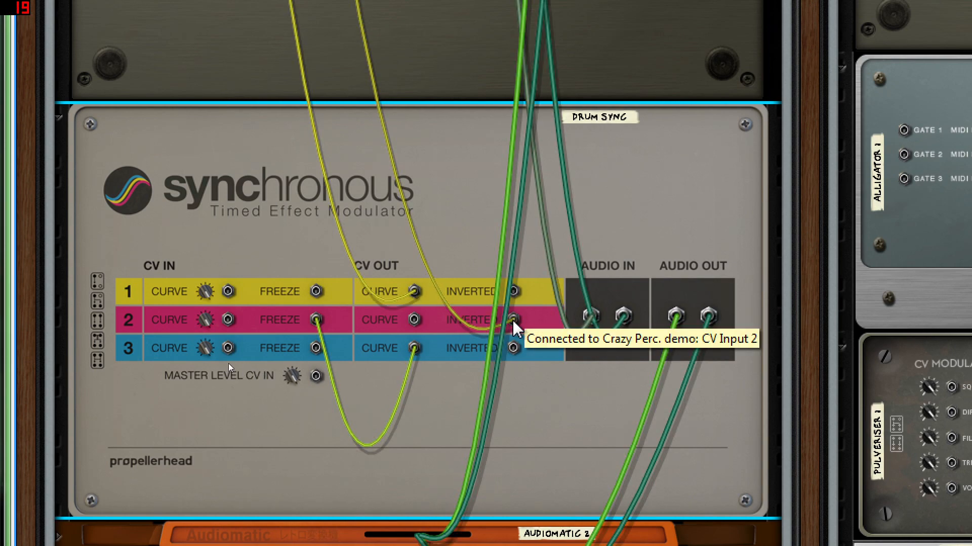
{"action": "scroll", "coordinate": [282, 231], "scroll_direction": "up", "scroll_amount": 10}
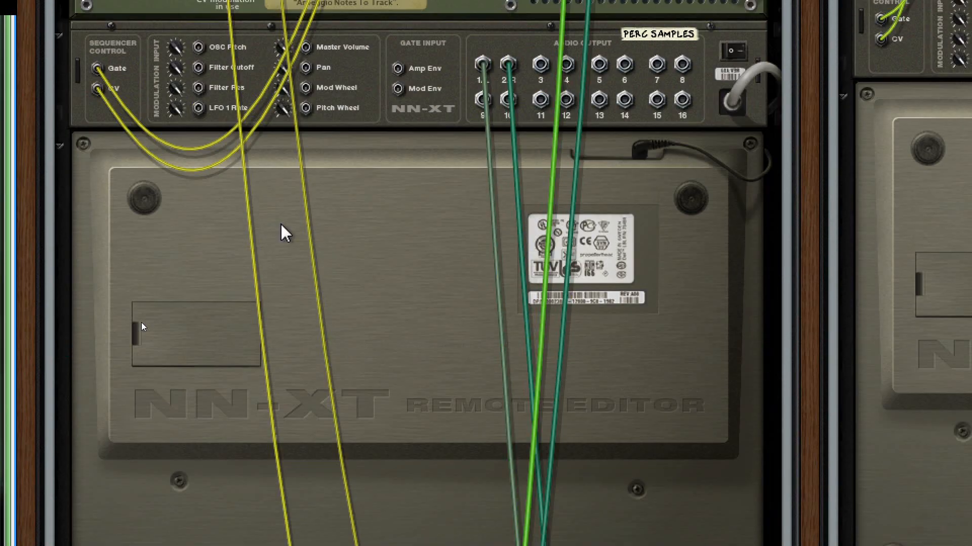
{"action": "scroll", "coordinate": [282, 232], "scroll_direction": "up", "scroll_amount": 10}
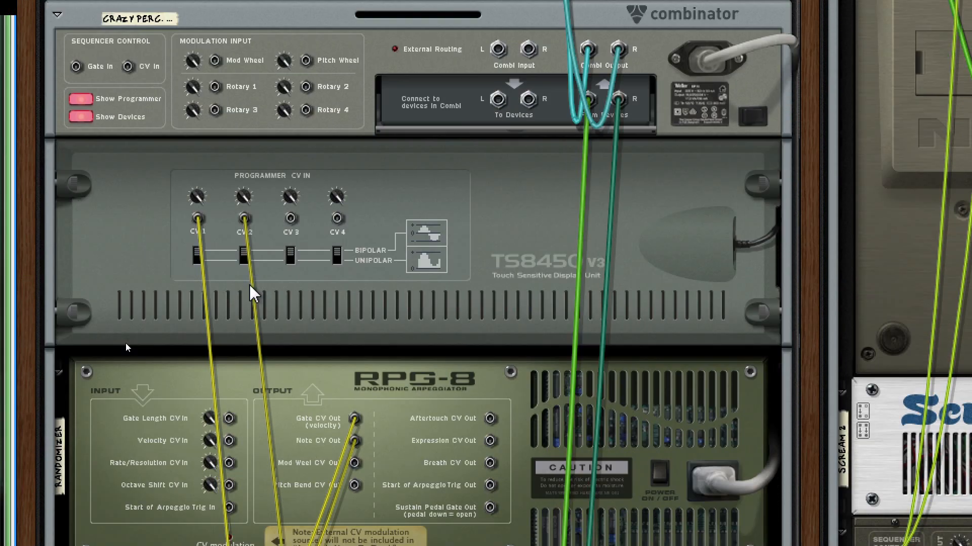
{"action": "left_click", "coordinate": [125, 321]}
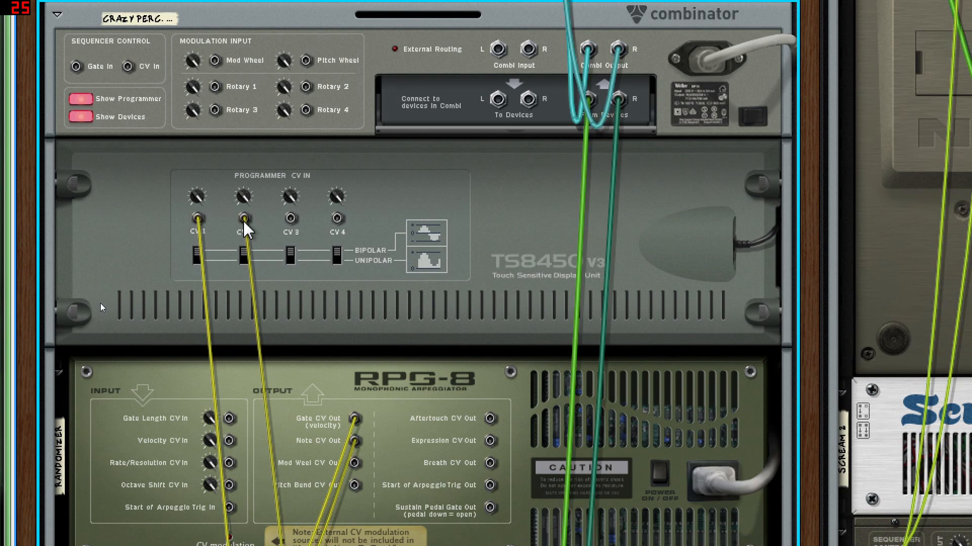
{"action": "scroll", "coordinate": [130, 124], "scroll_direction": "up", "scroll_amount": 3}
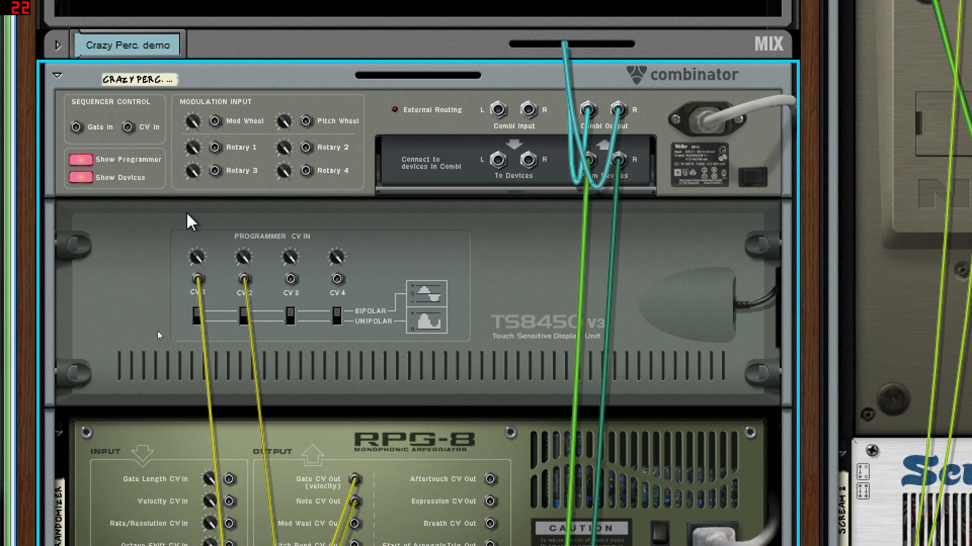
Step: Route CV Input 2 to the perc samples' Pitch Bend, with a minimum of -2,992 and a maximum of 3,813
{"action": "key", "text": "Tab"}
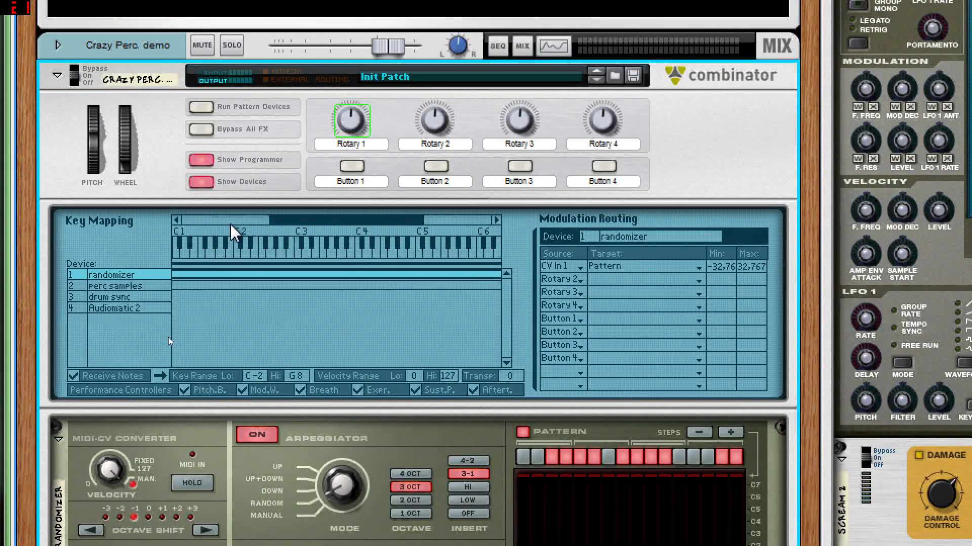
{"action": "left_click", "coordinate": [113, 287]}
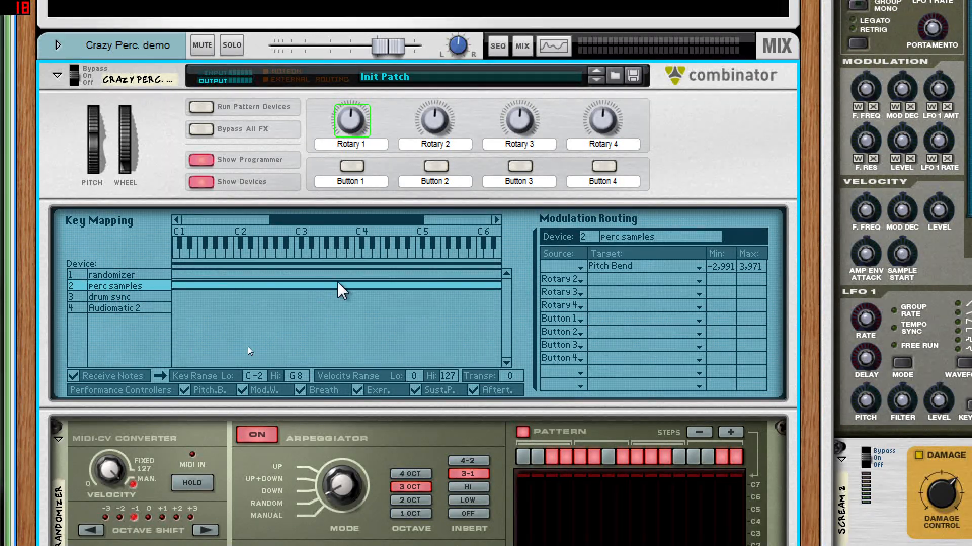
{"action": "left_click", "coordinate": [577, 269]}
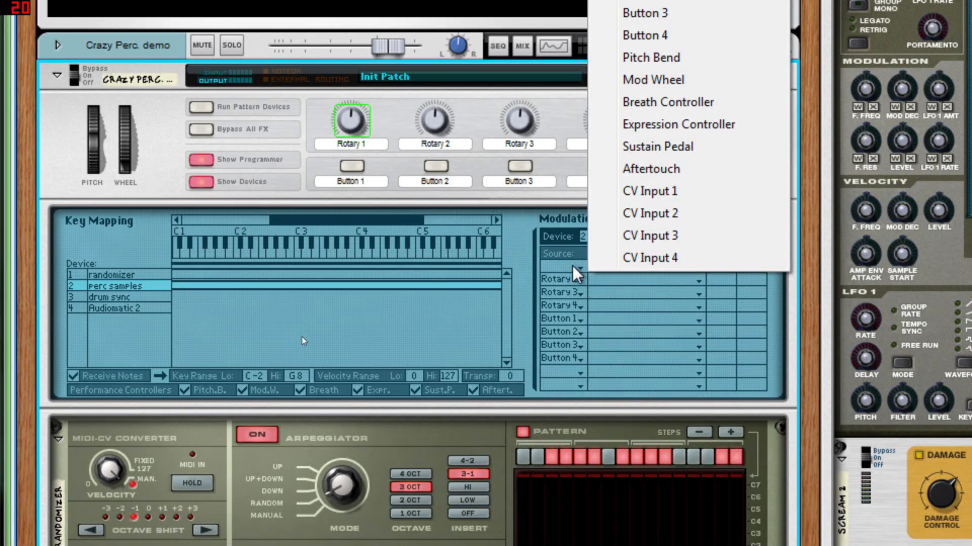
{"action": "left_click", "coordinate": [645, 214]}
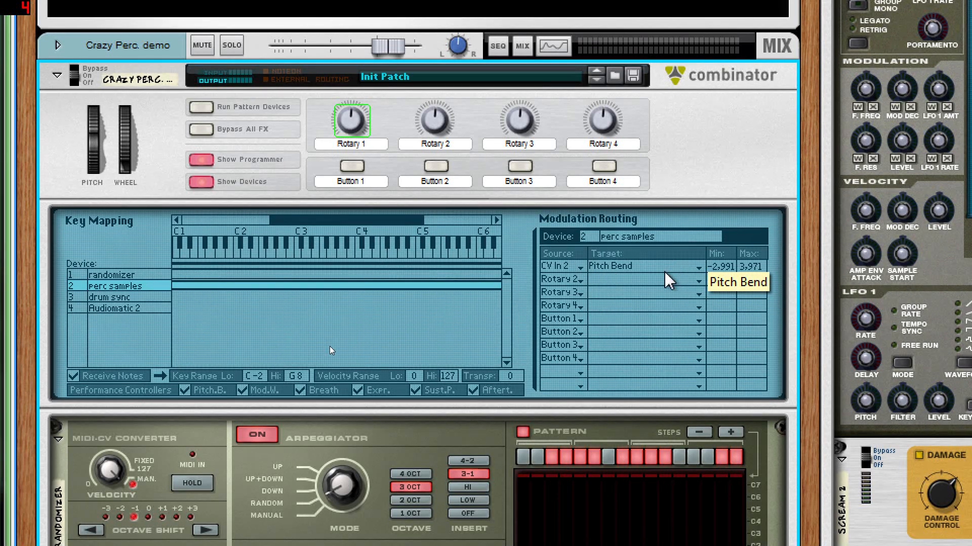
{"action": "left_click_drag", "start_coordinate": [714, 271], "coordinate": [754, 276]}
Step: Check the perc samples NN-XT's pitch wheel during playback, then recheck its modulation routing
{"action": "scroll", "coordinate": [650, 335], "scroll_direction": "down", "scroll_amount": 8}
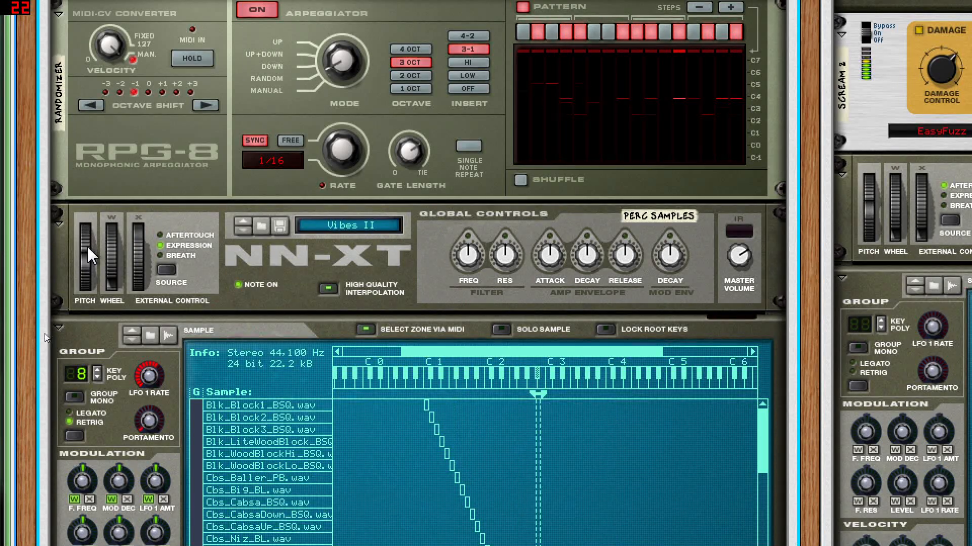
{"action": "mouse_move", "coordinate": [88, 247]}
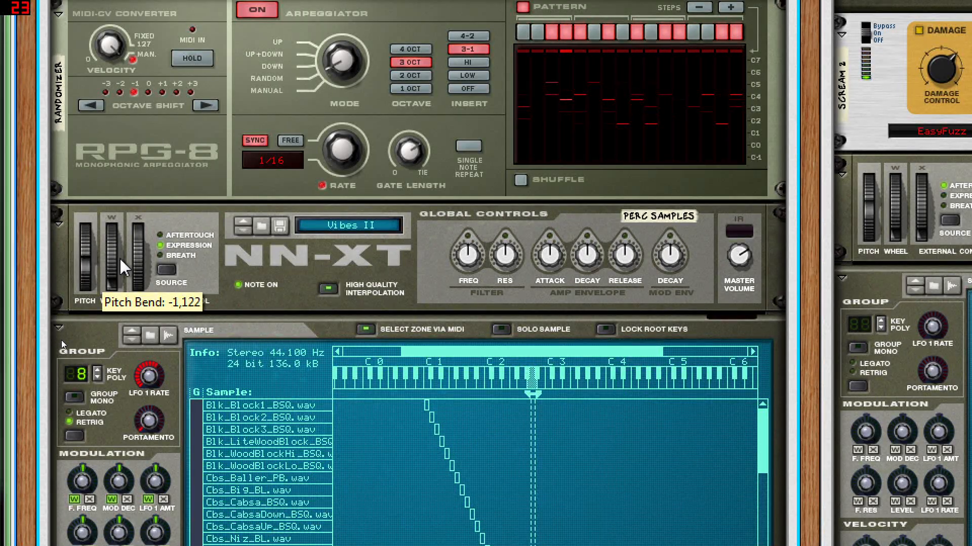
{"action": "scroll", "coordinate": [124, 268], "scroll_direction": "up", "scroll_amount": 8}
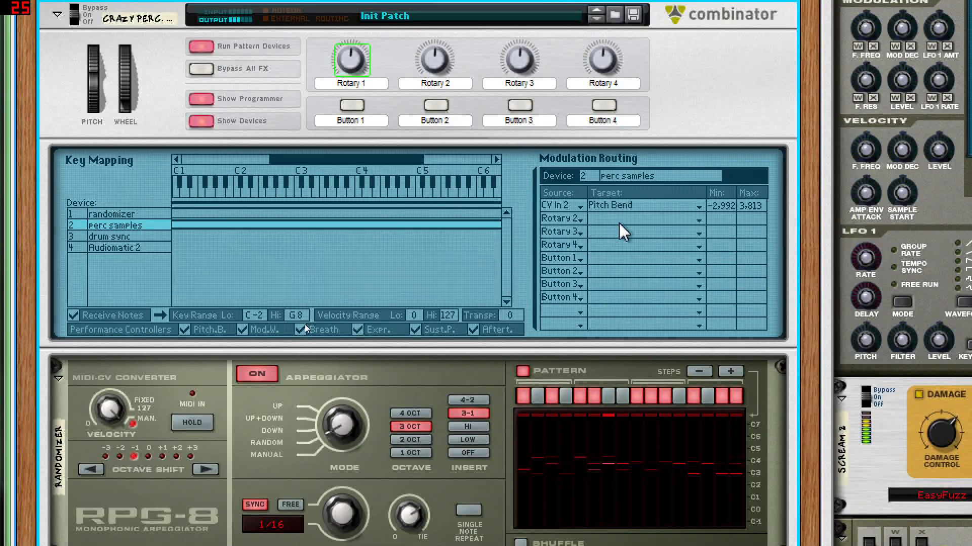
Step: Examine the drum sync Synchronous's curves and the CV cable from curve 3's output to curve 2's Freeze input
{"action": "scroll", "coordinate": [274, 330], "scroll_direction": "down", "scroll_amount": 12}
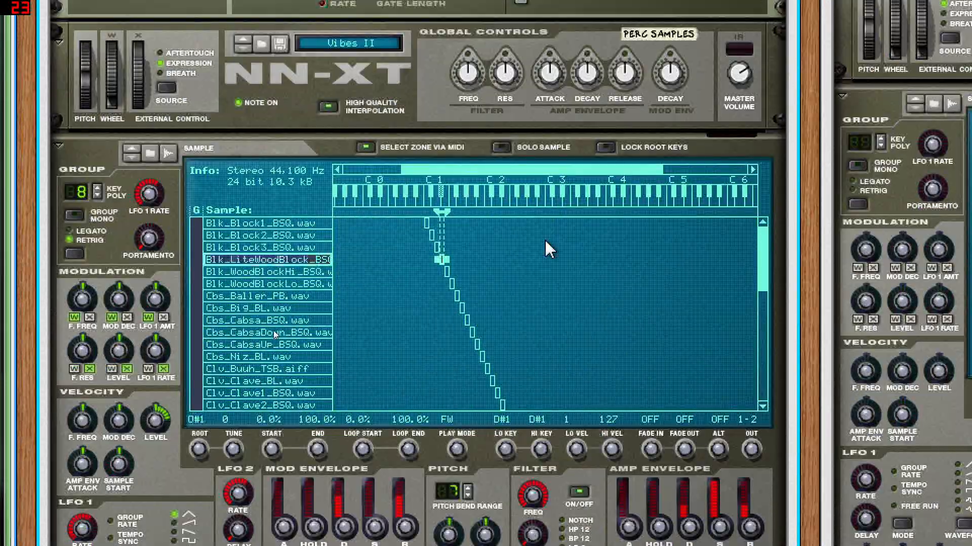
{"action": "scroll", "coordinate": [273, 330], "scroll_direction": "down", "scroll_amount": 13}
{"action": "scroll", "coordinate": [89, 381], "scroll_direction": "down", "scroll_amount": 2}
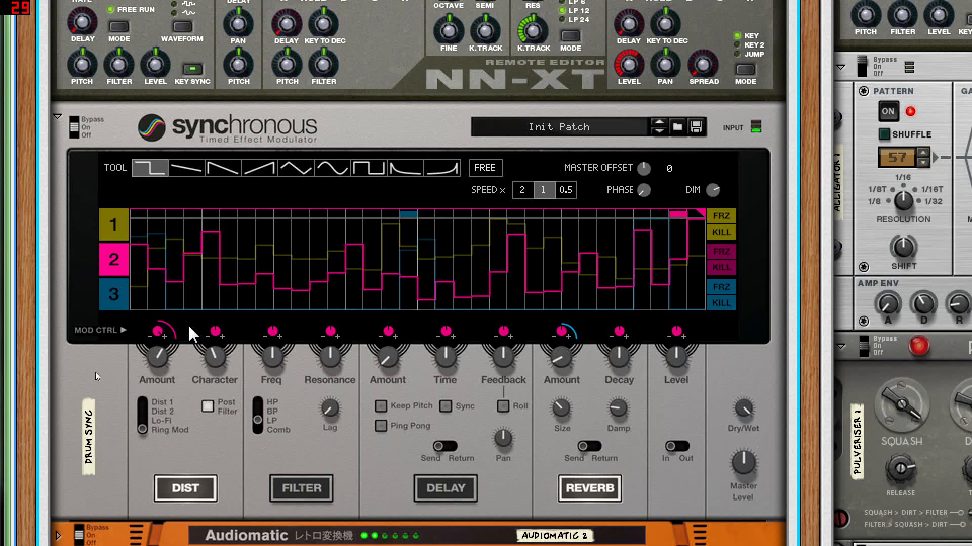
{"action": "scroll", "coordinate": [95, 373], "scroll_direction": "down", "scroll_amount": 2}
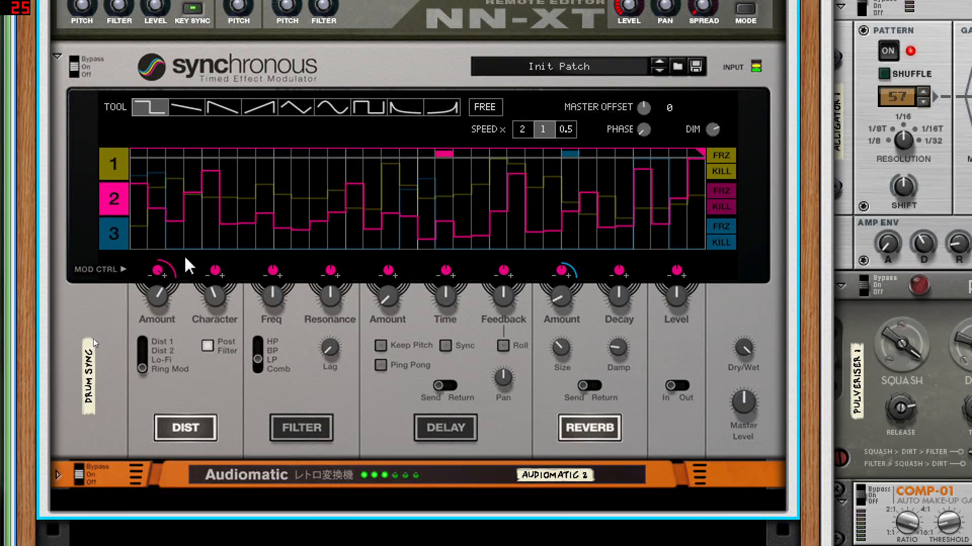
{"action": "key", "text": "Tab"}
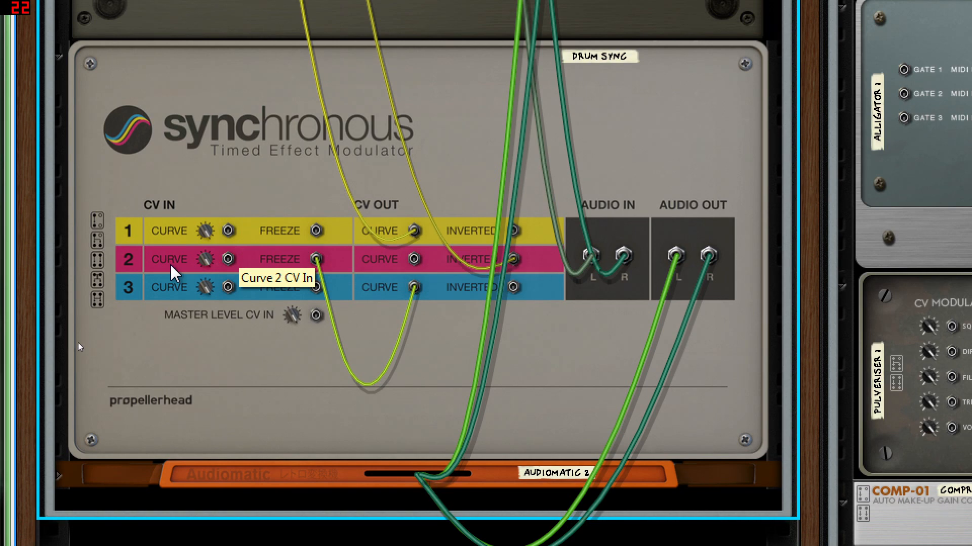
{"action": "key", "text": "Tab"}
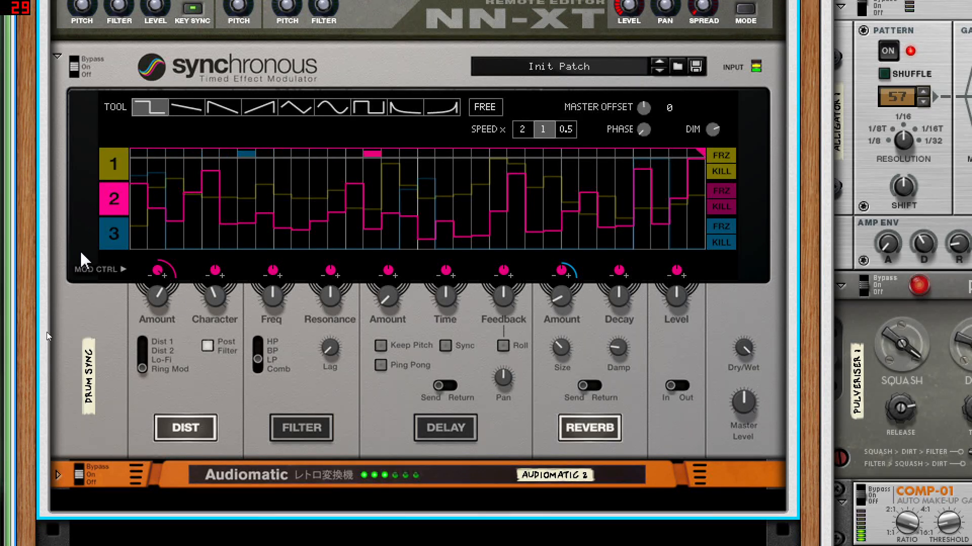
Step: With the drum sync's modulation curve 3 displayed, increase the reverb Size and toggle playback
{"action": "left_click", "coordinate": [114, 234]}
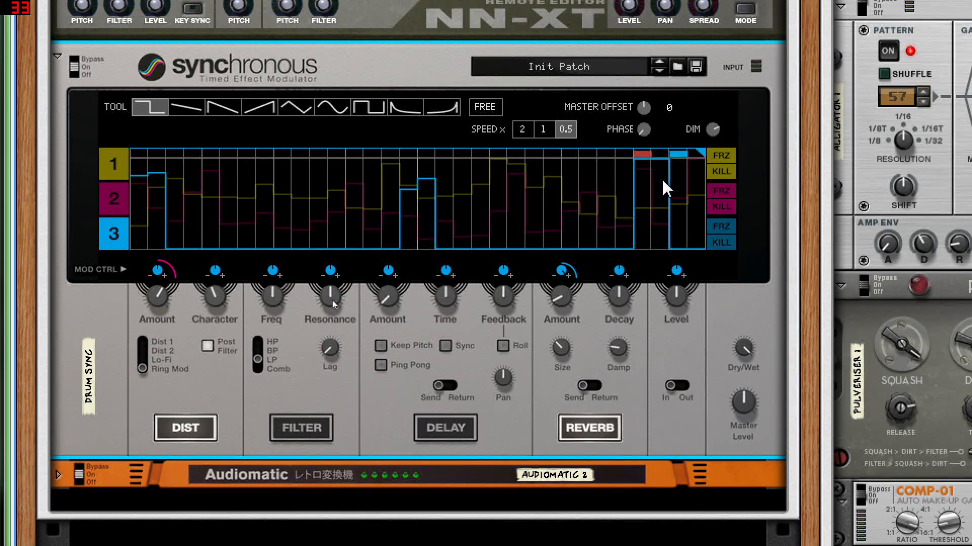
{"action": "scroll", "coordinate": [563, 348], "scroll_direction": "up", "scroll_amount": 8}
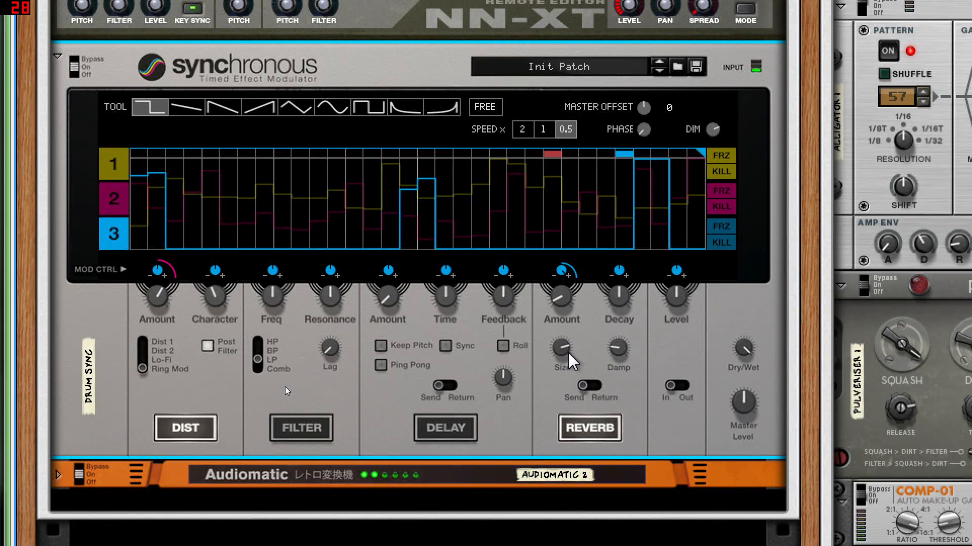
{"action": "mouse_move", "coordinate": [569, 357]}
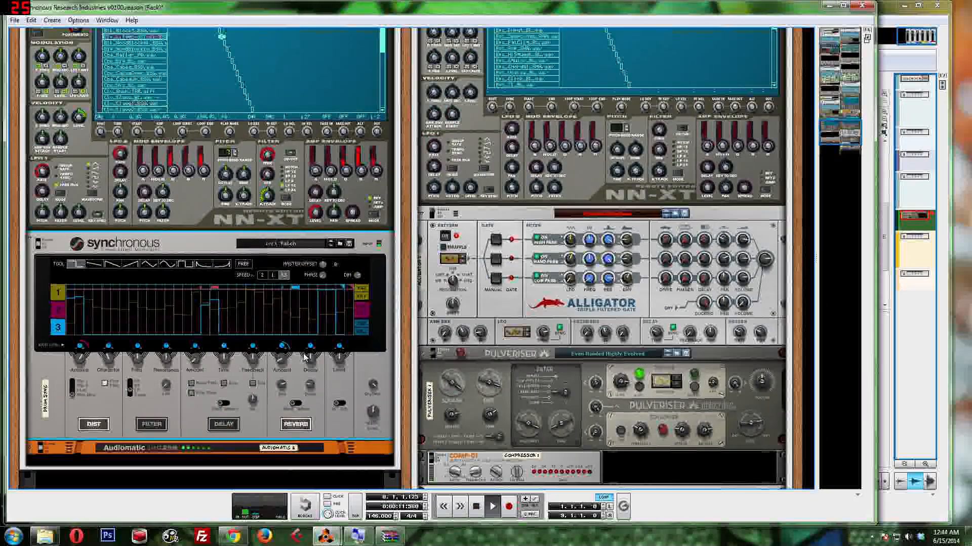
{"action": "key", "text": "space"}
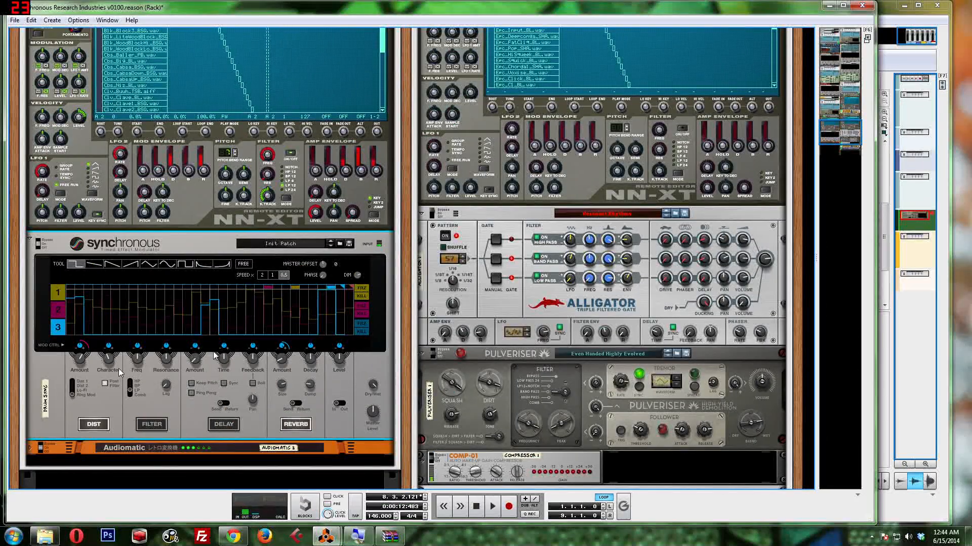
Step: Look through the rack's devices, from the drum sync Synchronous to the Sync'd drums and synchro arp combinators
{"action": "scroll", "coordinate": [171, 336], "scroll_direction": "up", "scroll_amount": 6}
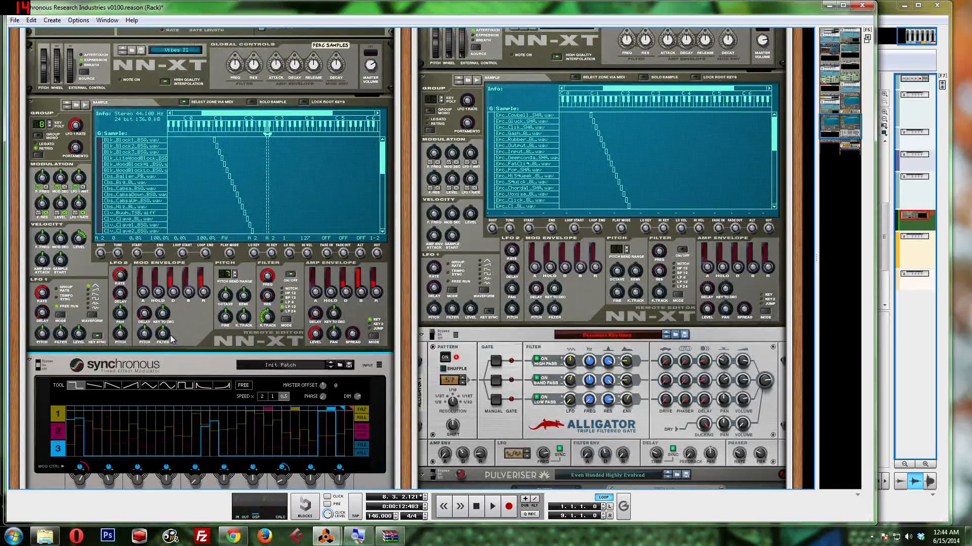
{"action": "scroll", "coordinate": [171, 303], "scroll_direction": "up", "scroll_amount": 3}
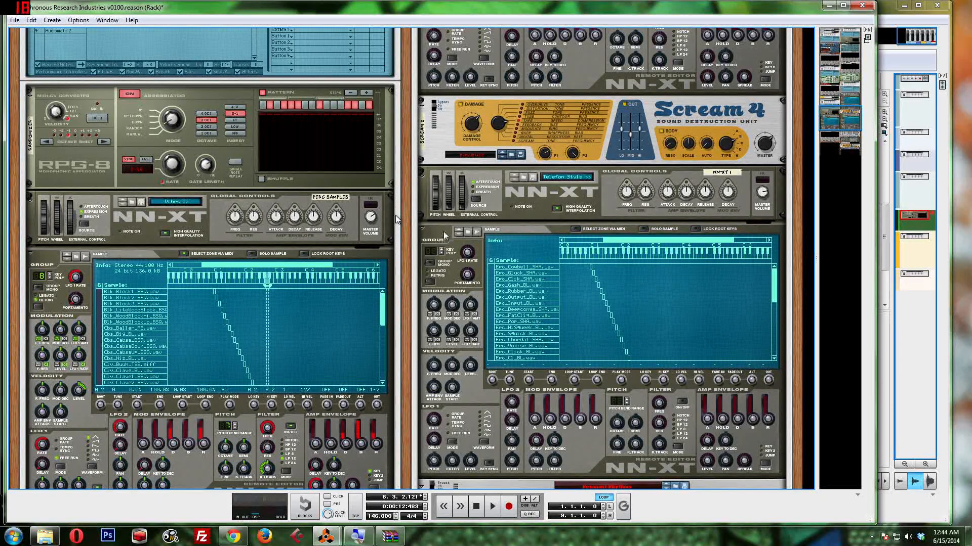
{"action": "scroll", "coordinate": [506, 223], "scroll_direction": "up", "scroll_amount": 1}
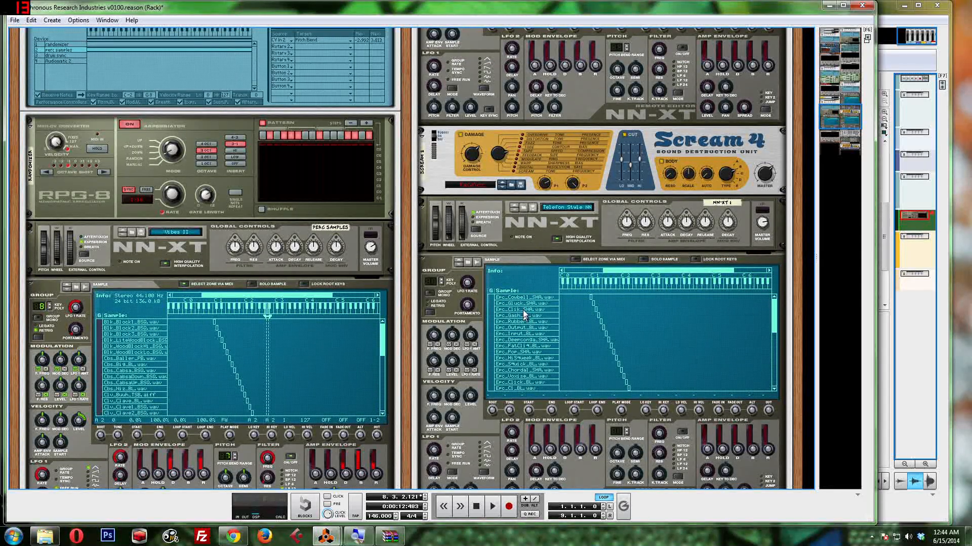
{"action": "scroll", "coordinate": [524, 314], "scroll_direction": "up", "scroll_amount": 2}
{"action": "scroll", "coordinate": [523, 310], "scroll_direction": "up", "scroll_amount": 9}
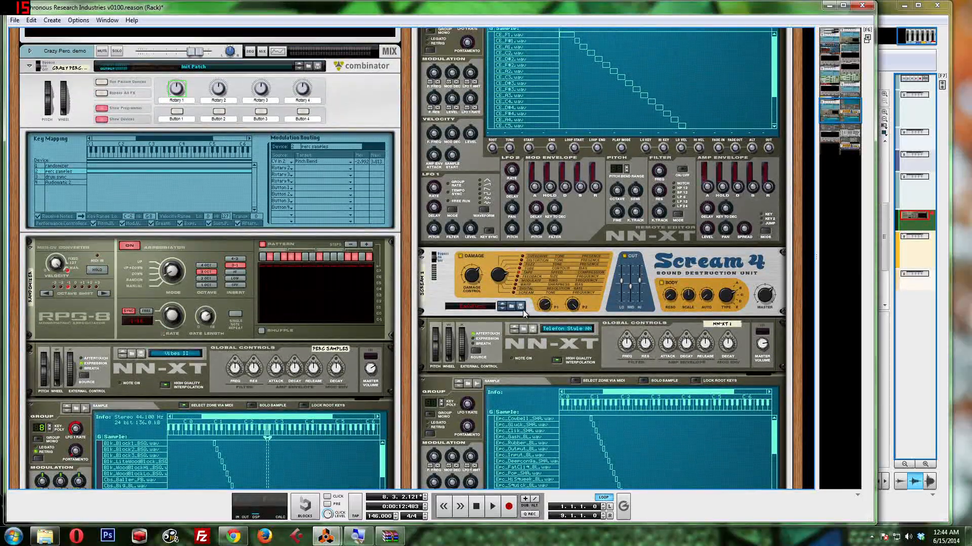
{"action": "scroll", "coordinate": [524, 314], "scroll_direction": "up", "scroll_amount": 10}
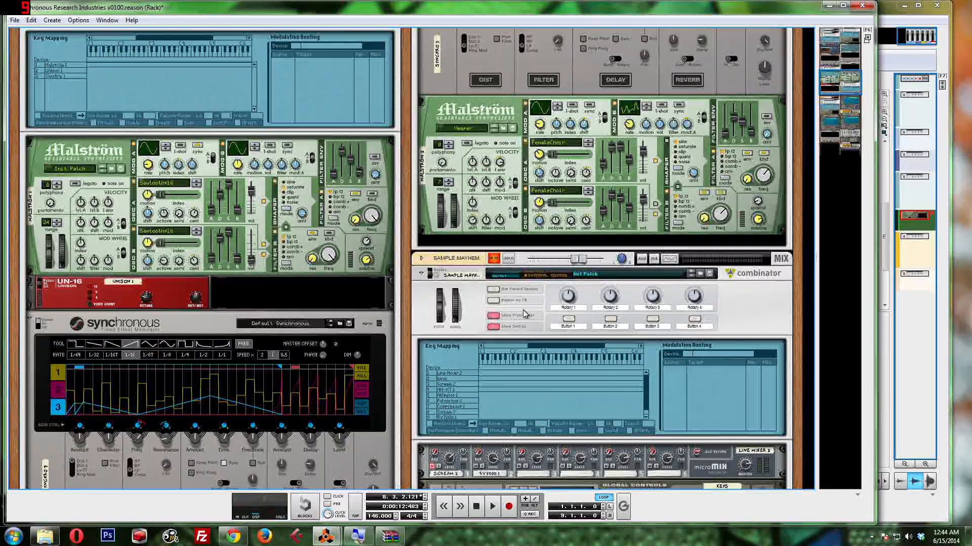
{"action": "scroll", "coordinate": [525, 314], "scroll_direction": "up", "scroll_amount": 10}
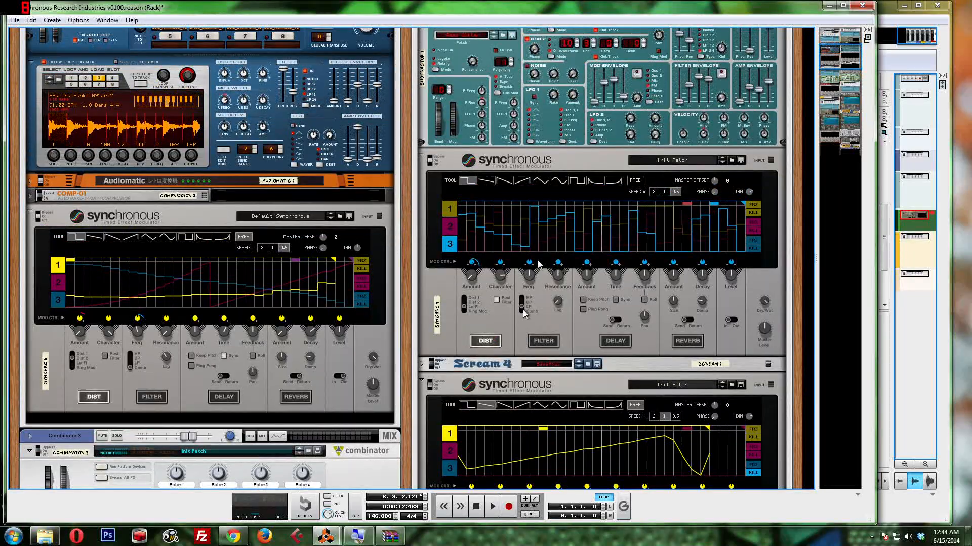
{"action": "scroll", "coordinate": [538, 259], "scroll_direction": "up", "scroll_amount": 5}
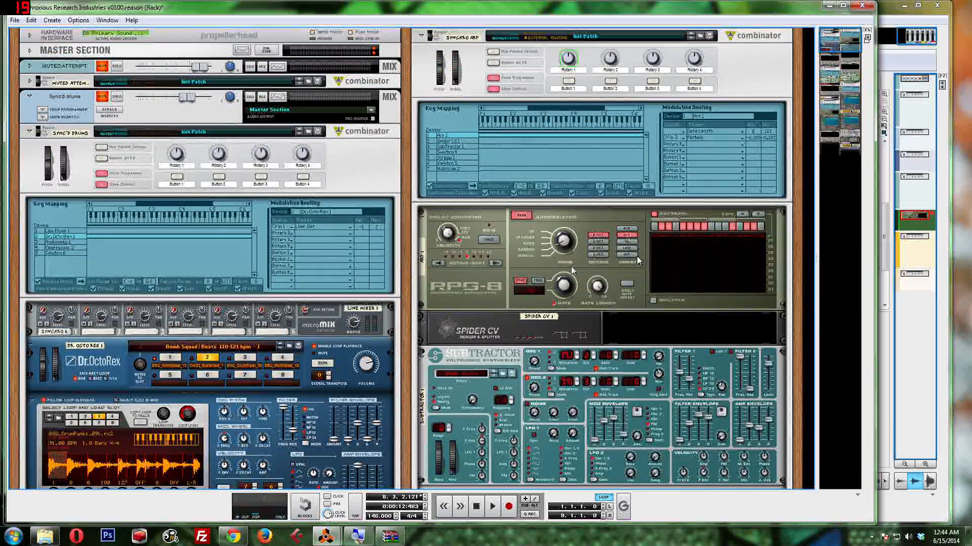
{"action": "scroll", "coordinate": [571, 266], "scroll_direction": "down", "scroll_amount": 2}
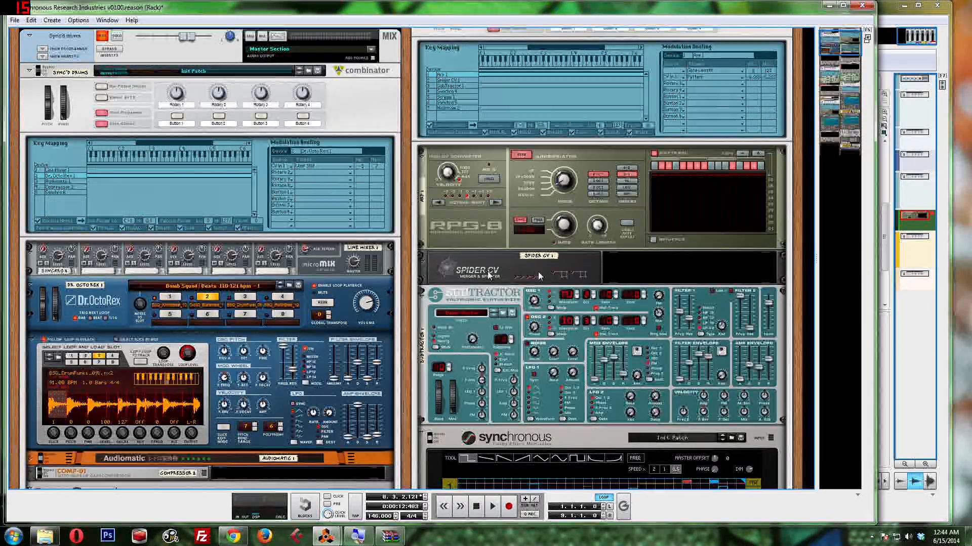
{"action": "scroll", "coordinate": [539, 272], "scroll_direction": "down", "scroll_amount": 5}
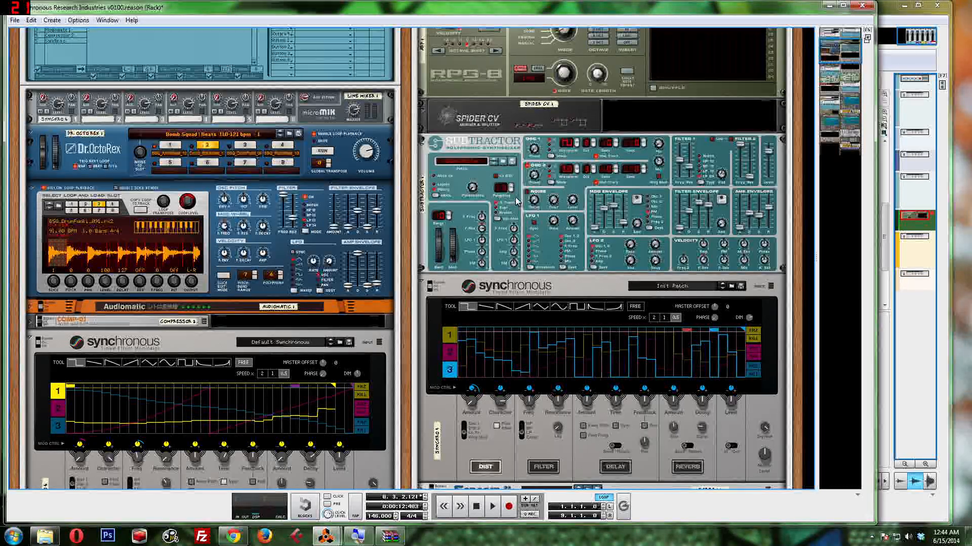
Step: Mute the Crazy Perc. demo mixer channel and unmute the synchro arp channel
{"action": "key", "text": "F5"}
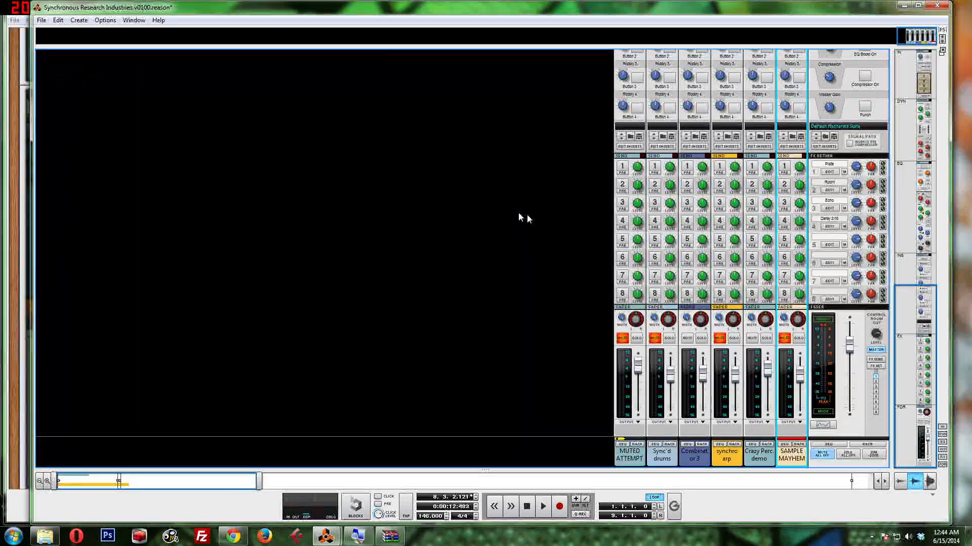
{"action": "left_click", "coordinate": [752, 338]}
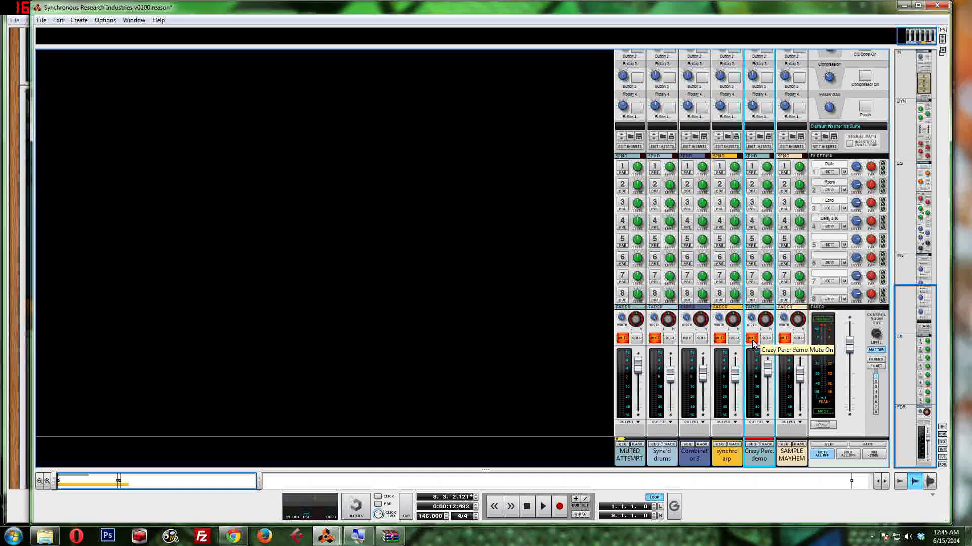
{"action": "left_click", "coordinate": [720, 338]}
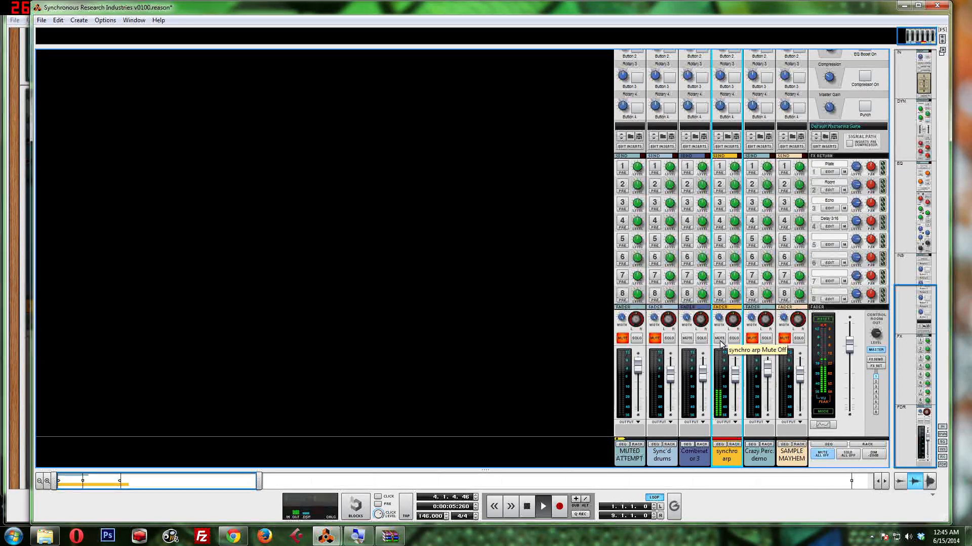
Step: Check the synchro arp's sequencer notes and its RPG-8 pattern and modulation routing during playback
{"action": "key", "text": "F7"}
{"action": "key", "text": "F7"}
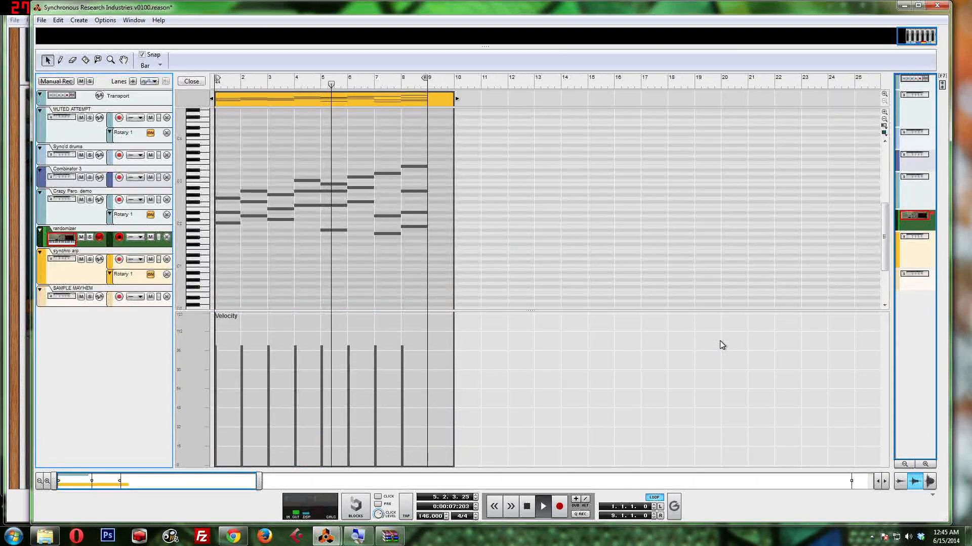
{"action": "key", "text": "F6"}
{"action": "scroll", "coordinate": [655, 291], "scroll_direction": "up", "scroll_amount": 3}
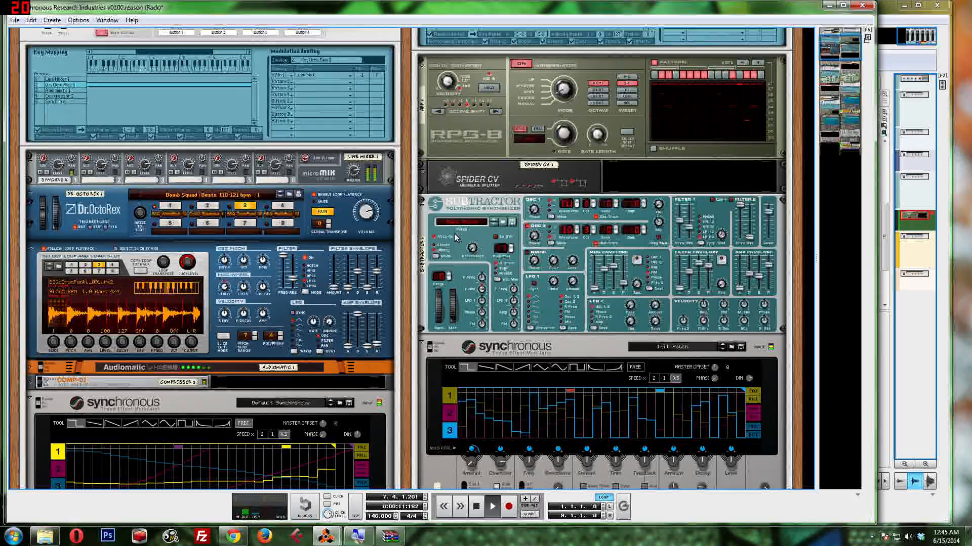
{"action": "scroll", "coordinate": [524, 238], "scroll_direction": "up", "scroll_amount": 3}
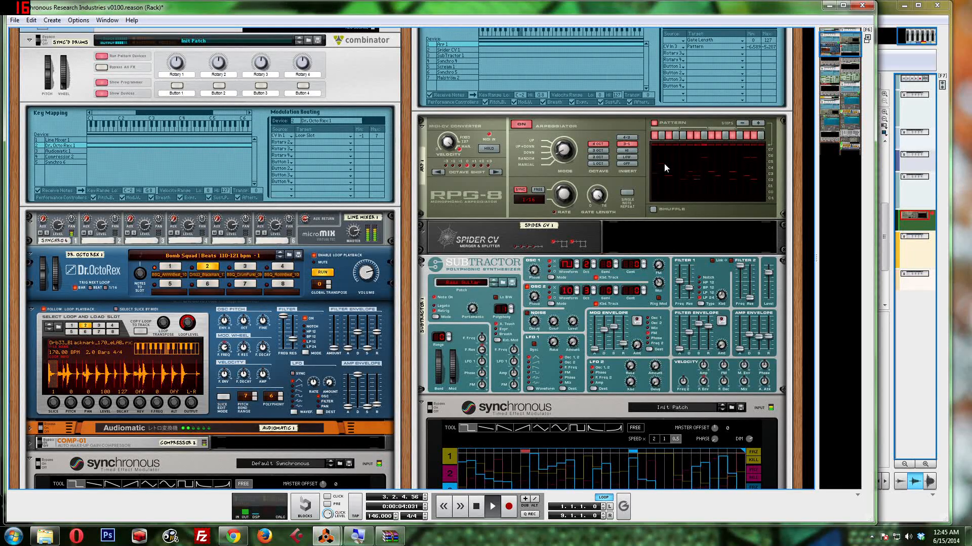
Step: Unmute the SAMPLE MAYHEM mixer channel and mute the synchro arp channel
{"action": "key", "text": "F7"}
{"action": "key", "text": "F5"}
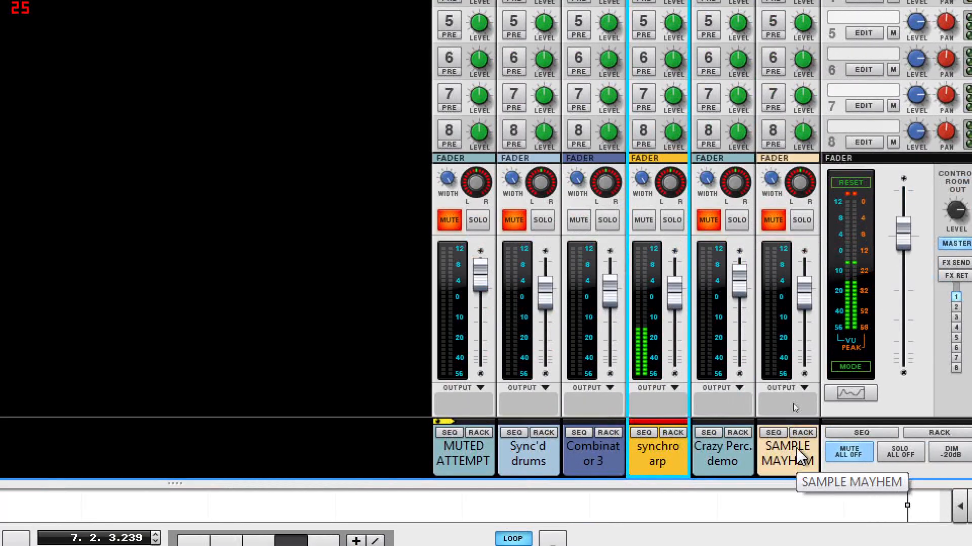
{"action": "left_click", "coordinate": [773, 220]}
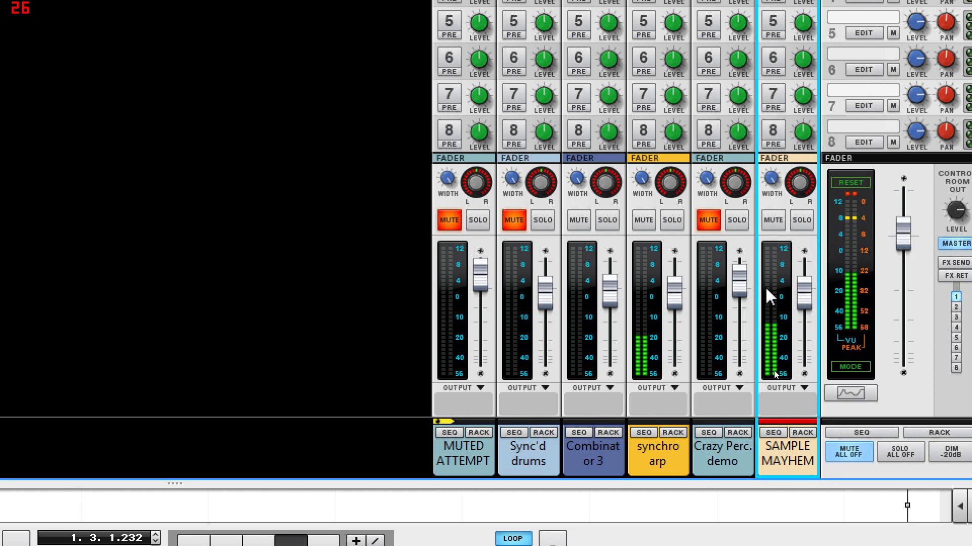
{"action": "left_click", "coordinate": [645, 221]}
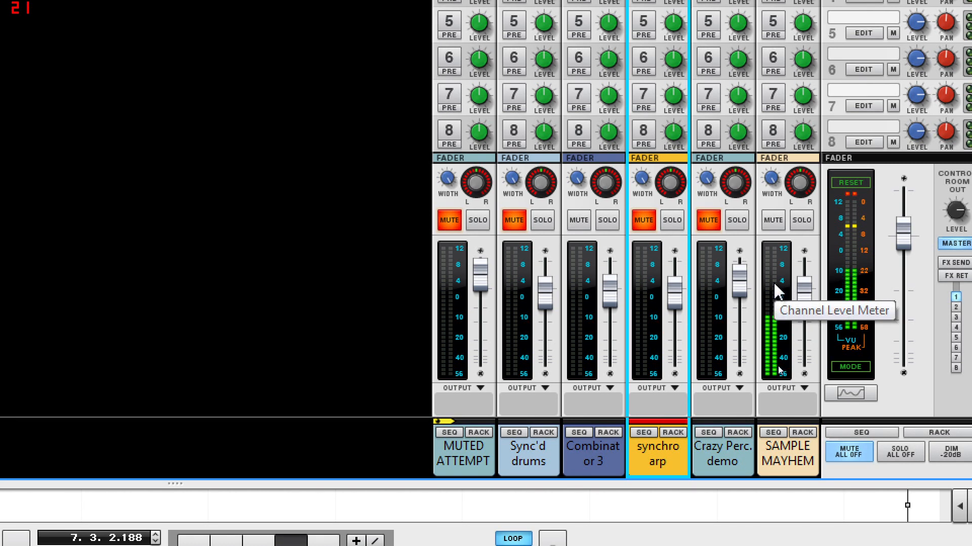
Step: Unmute the Crazy Perc. demo channel and slightly lower the SAMPLE MAYHEM channel's level
{"action": "left_click", "coordinate": [706, 221]}
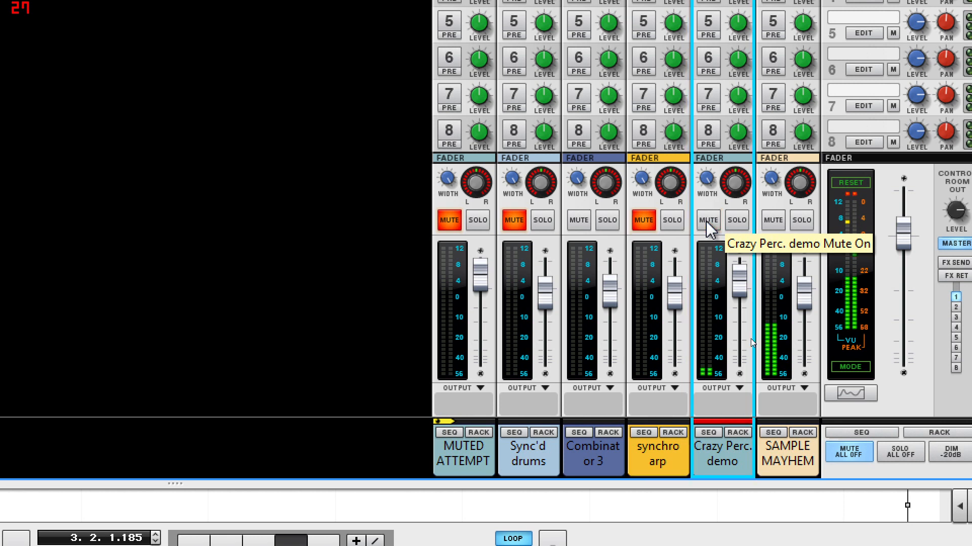
{"action": "mouse_move", "coordinate": [807, 305]}
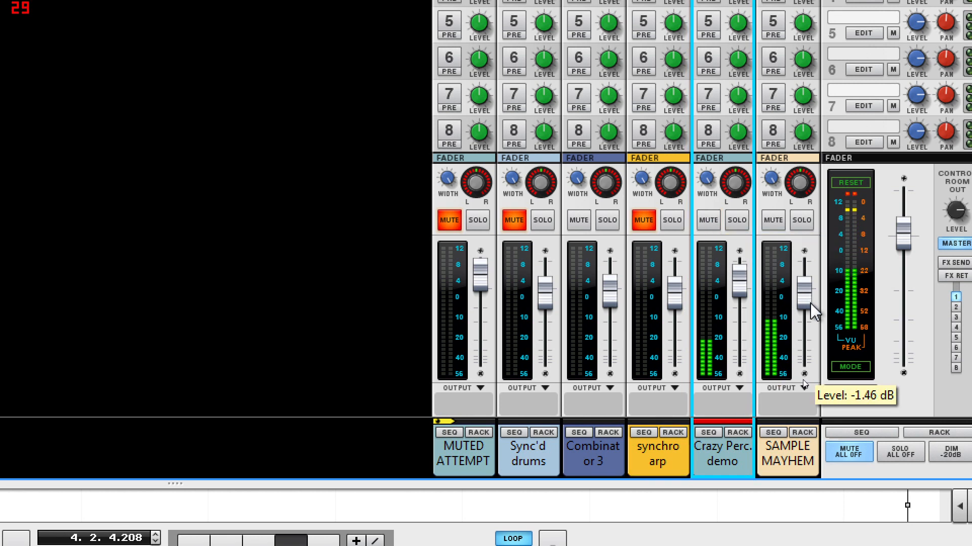
{"action": "left_click_drag", "start_coordinate": [808, 302], "coordinate": [807, 306]}
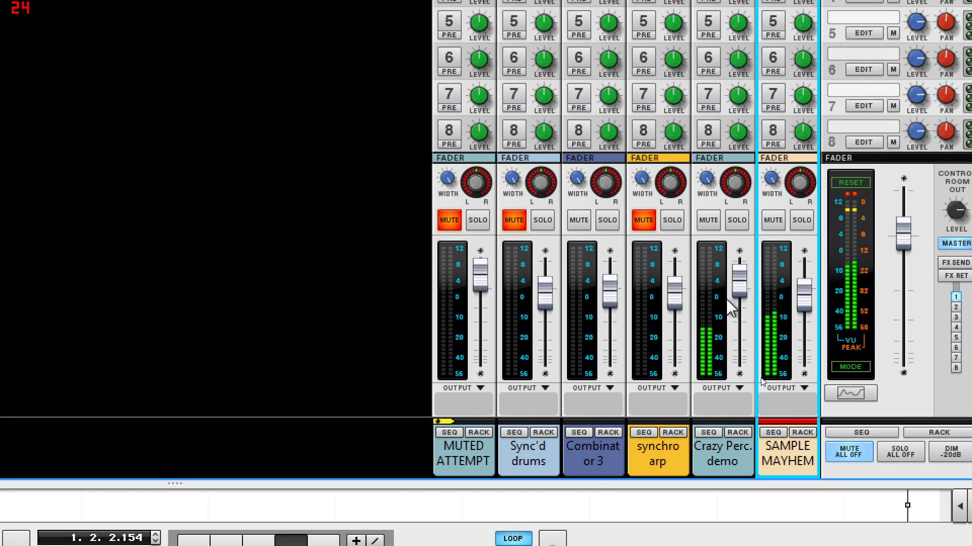
Step: Unmute the Sync'd drums channel and mute the Crazy Perc. demo and SAMPLE MAYHEM channels
{"action": "mouse_move", "coordinate": [683, 297]}
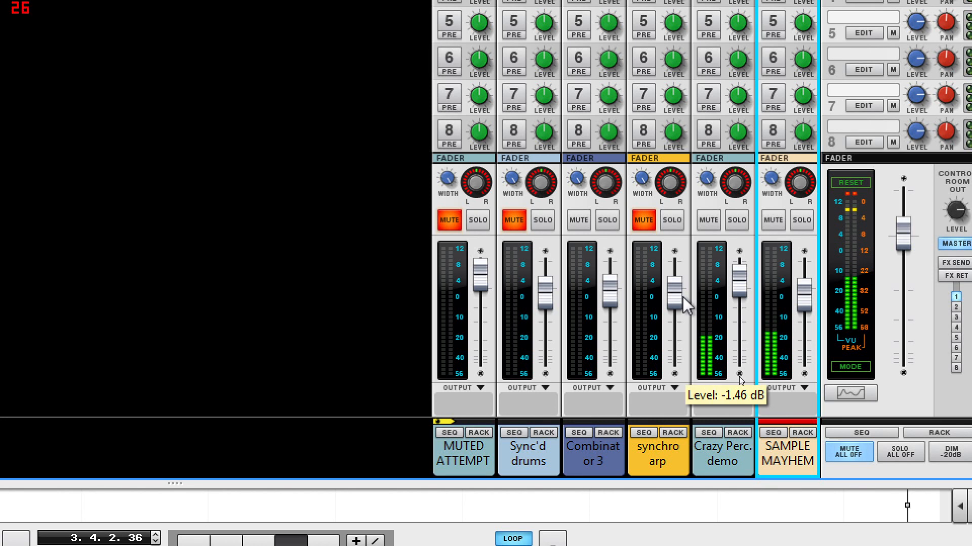
{"action": "left_click", "coordinate": [515, 223]}
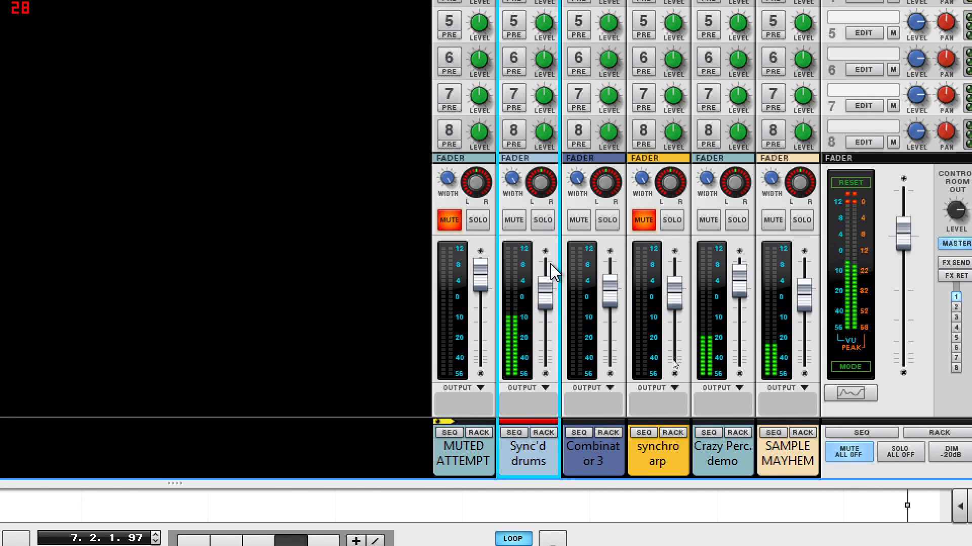
{"action": "left_click", "coordinate": [708, 220]}
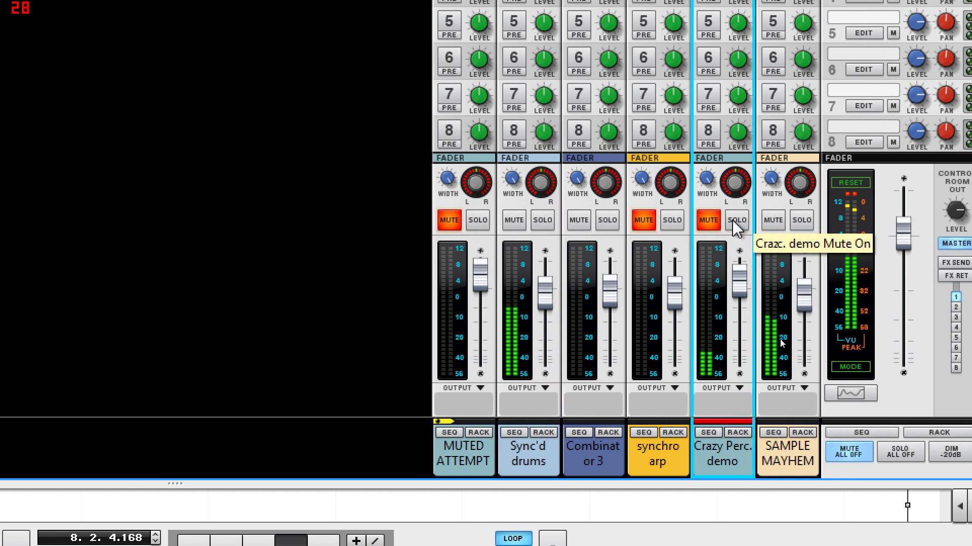
{"action": "left_click", "coordinate": [773, 220]}
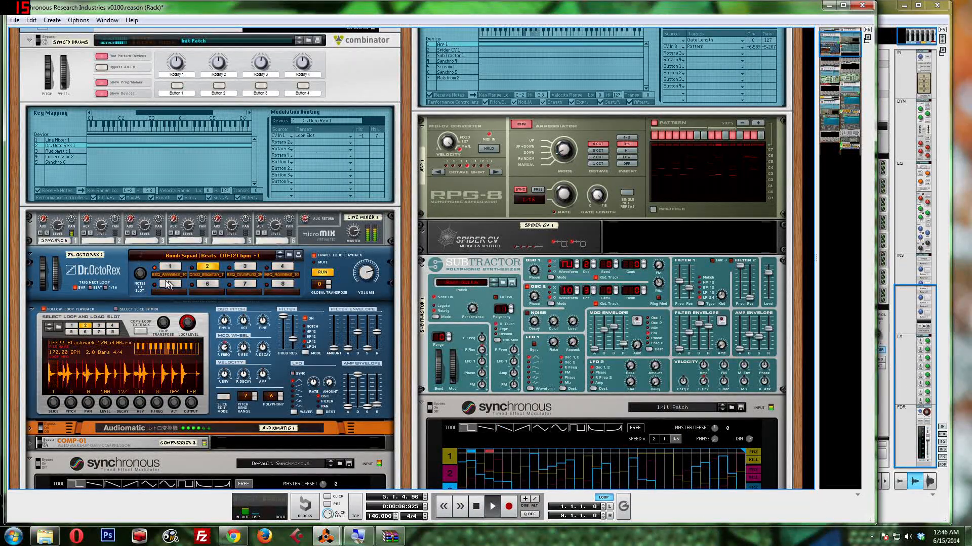
Step: Examine Synchro 6's curves and the CV cable from its curve 1 output to the Sync'd drums combinator's CV 1 input
{"action": "scroll", "coordinate": [131, 258], "scroll_direction": "down", "scroll_amount": 2}
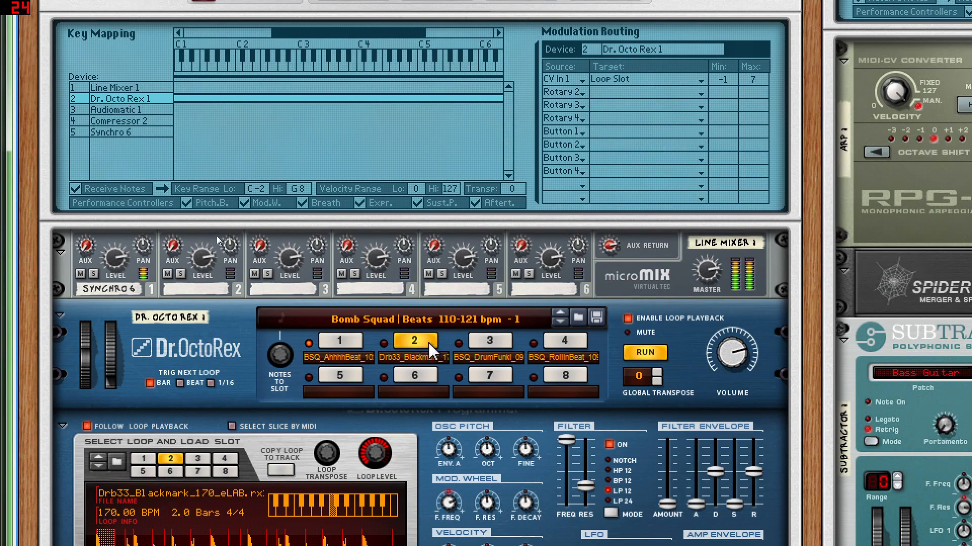
{"action": "scroll", "coordinate": [221, 235], "scroll_direction": "up", "scroll_amount": 3}
{"action": "scroll", "coordinate": [221, 234], "scroll_direction": "up", "scroll_amount": 1}
{"action": "scroll", "coordinate": [220, 233], "scroll_direction": "down", "scroll_amount": 12}
{"action": "scroll", "coordinate": [222, 238], "scroll_direction": "down", "scroll_amount": 8}
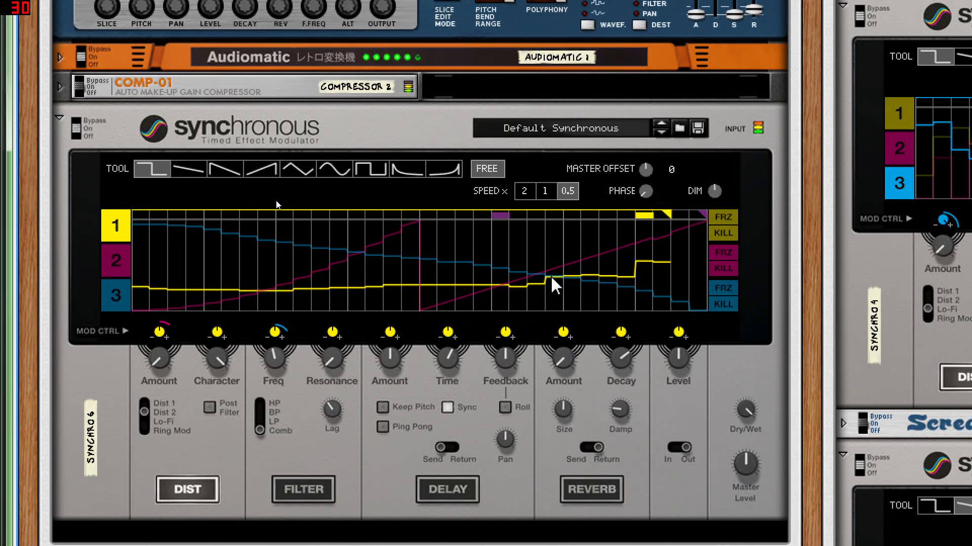
{"action": "key", "text": "Tab"}
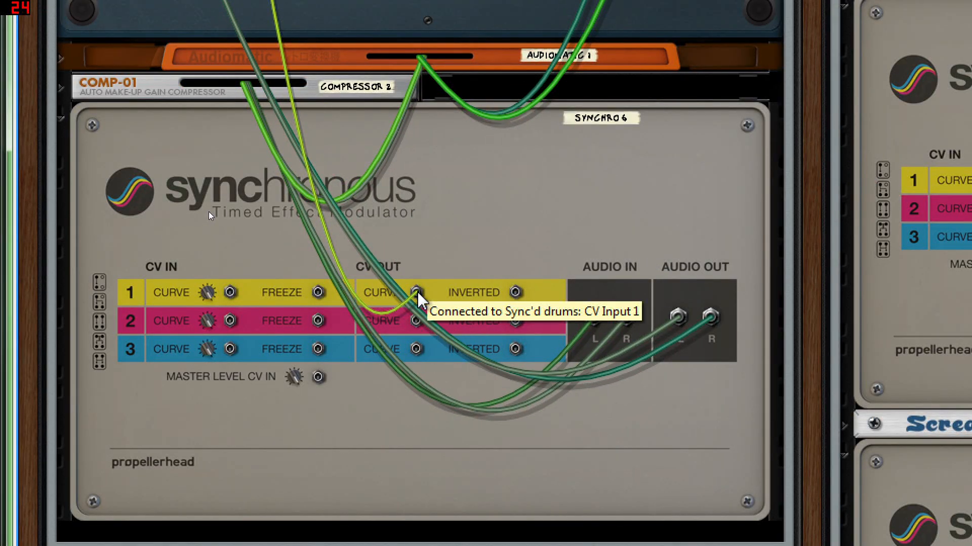
{"action": "scroll", "coordinate": [326, 248], "scroll_direction": "up", "scroll_amount": 5}
{"action": "scroll", "coordinate": [326, 248], "scroll_direction": "up", "scroll_amount": 5}
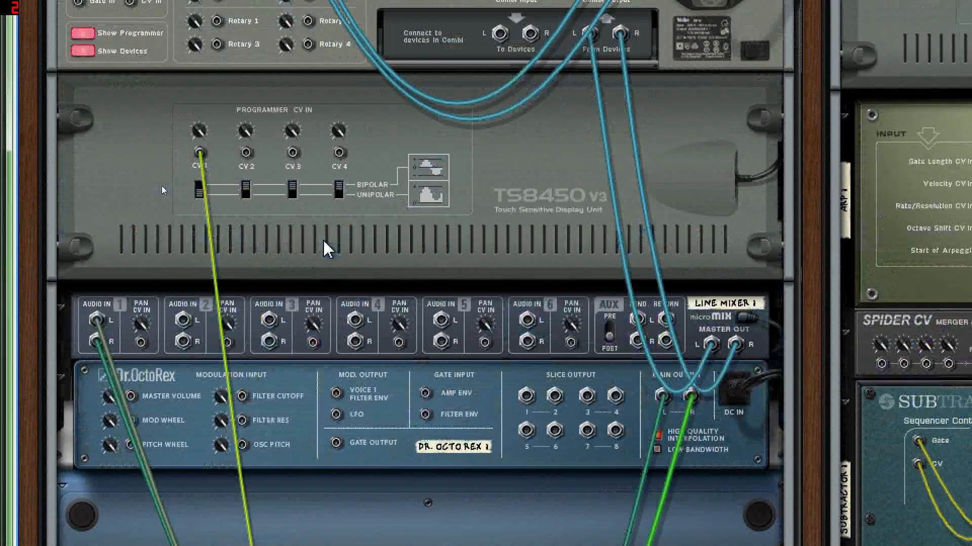
{"action": "left_click", "coordinate": [200, 213]}
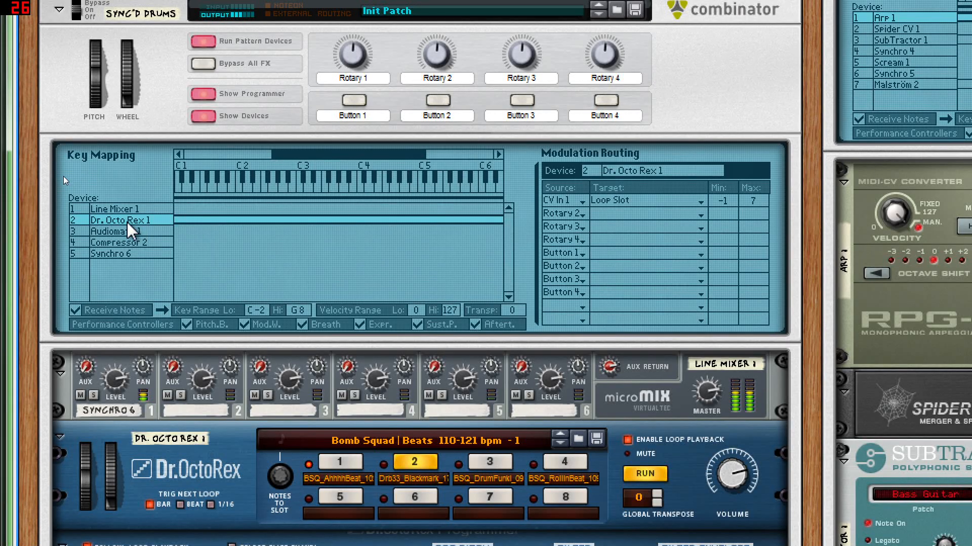
Step: Inspect Dr. Octo Rex 1's modulation routing from CV In 1 to the Pattern target Loop Slot
{"action": "left_click", "coordinate": [126, 221]}
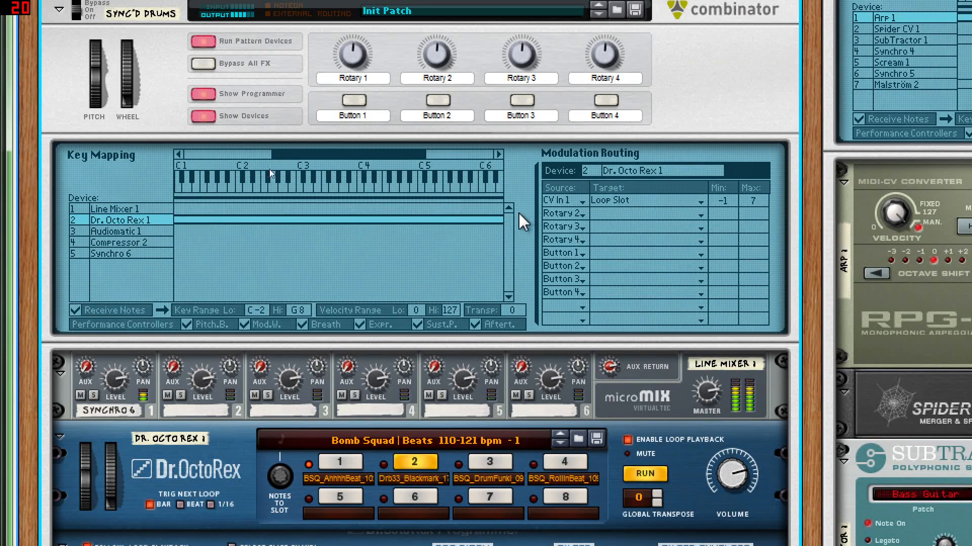
{"action": "left_click", "coordinate": [568, 201]}
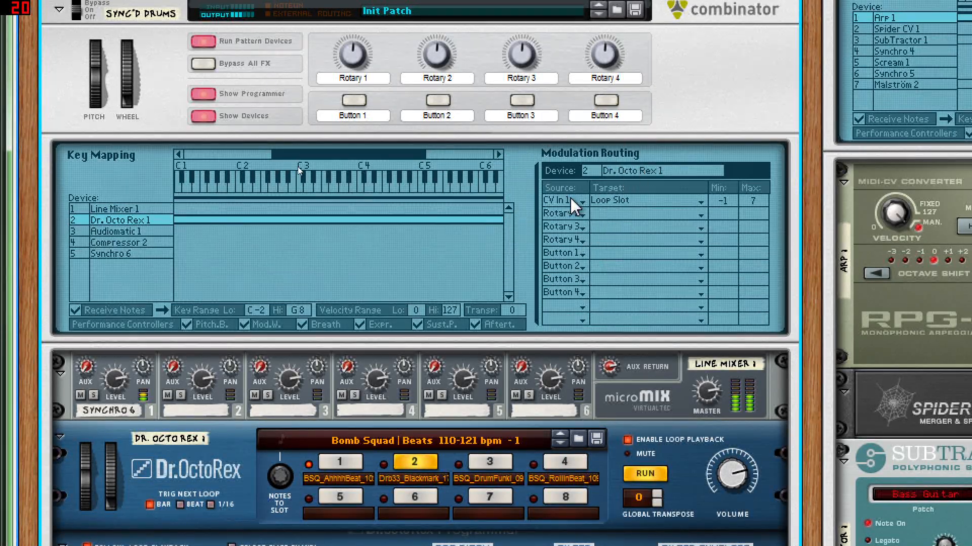
{"action": "left_click", "coordinate": [622, 203]}
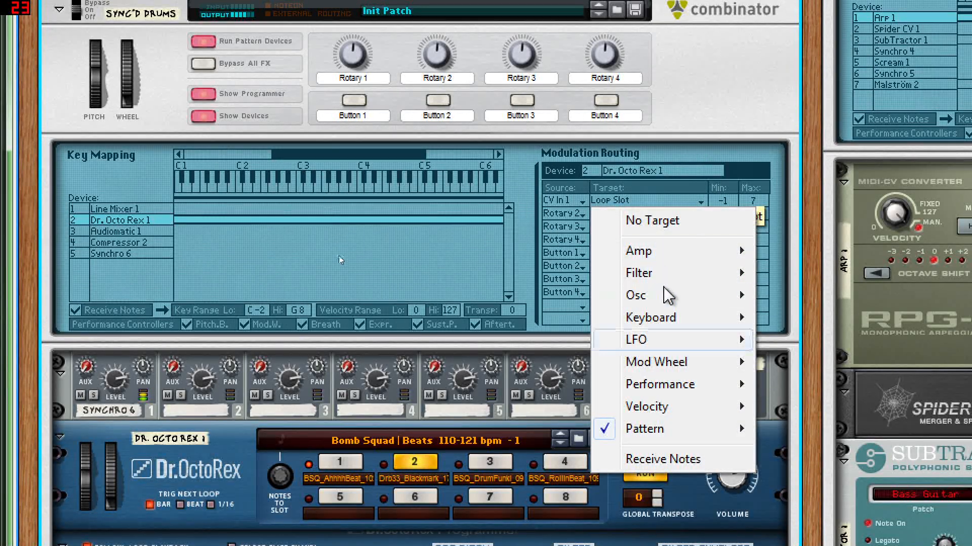
{"action": "mouse_move", "coordinate": [683, 441]}
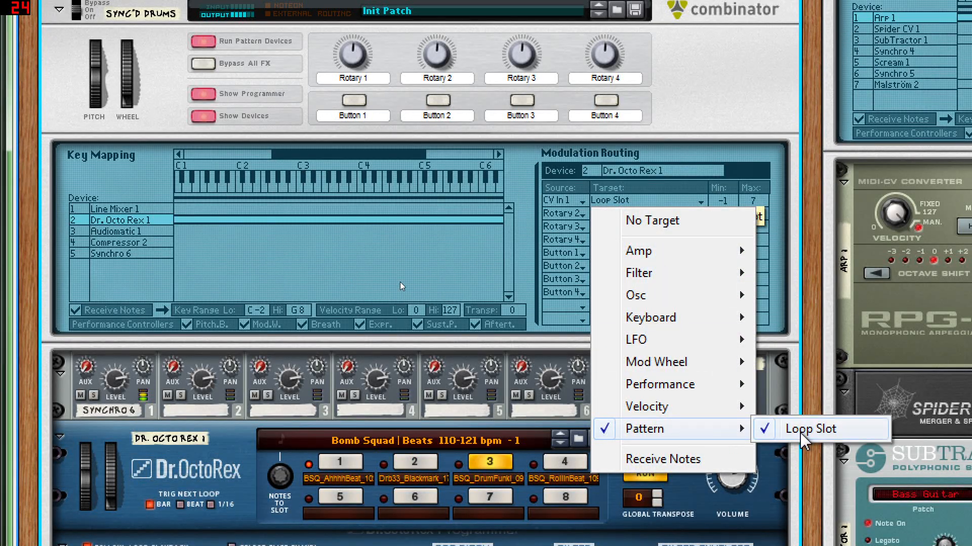
{"action": "left_click", "coordinate": [782, 173]}
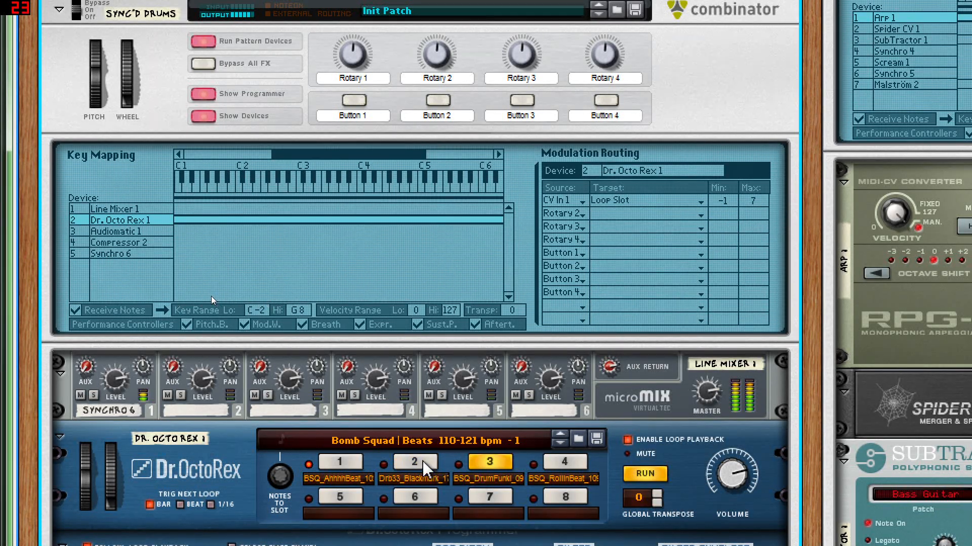
Step: Examine Dr. Octo Rex 1's switching loop slots and its programmer section, down to the Synchronous device beneath it
{"action": "scroll", "coordinate": [356, 478], "scroll_direction": "down", "scroll_amount": 3}
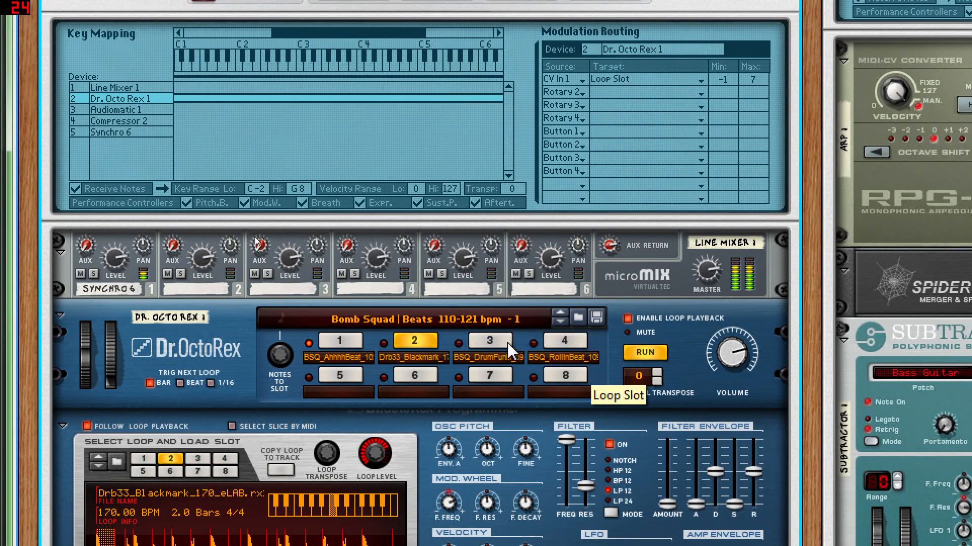
{"action": "scroll", "coordinate": [522, 361], "scroll_direction": "down", "scroll_amount": 5}
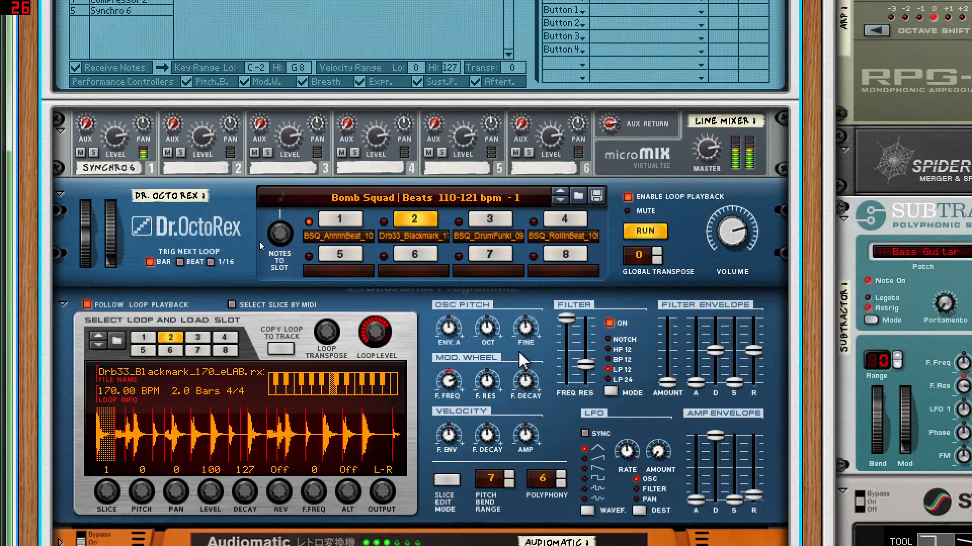
{"action": "scroll", "coordinate": [522, 361], "scroll_direction": "down", "scroll_amount": 5}
{"action": "scroll", "coordinate": [521, 360], "scroll_direction": "up", "scroll_amount": 12}
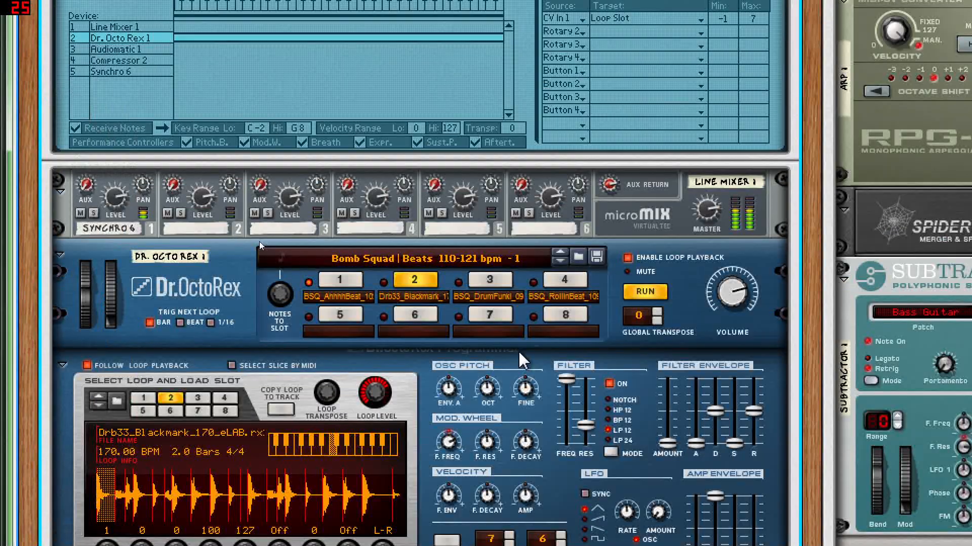
{"action": "scroll", "coordinate": [521, 360], "scroll_direction": "down", "scroll_amount": 10}
{"action": "scroll", "coordinate": [523, 360], "scroll_direction": "down", "scroll_amount": 12}
{"action": "scroll", "coordinate": [523, 361], "scroll_direction": "up", "scroll_amount": 7}
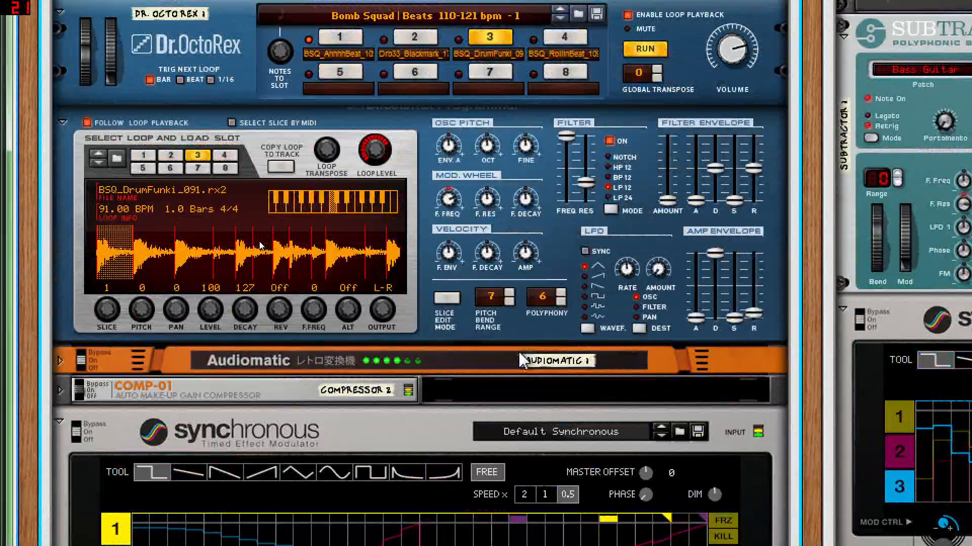
Step: Trace the CV cable from Synchro 6's curve 1 output to the Sync'd drums combinator's CV 1 input and its Loop Slot routing
{"action": "scroll", "coordinate": [522, 360], "scroll_direction": "down", "scroll_amount": 10}
{"action": "key", "text": "Tab"}
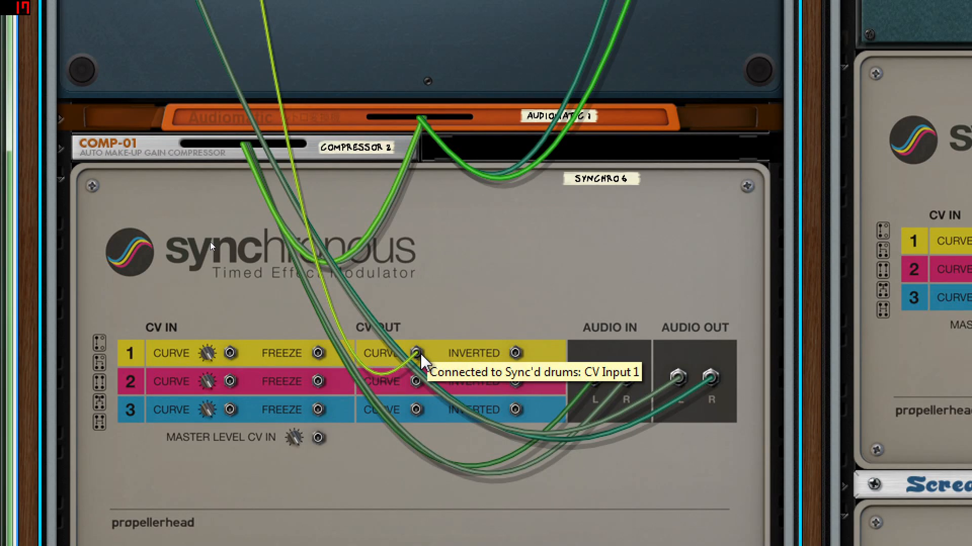
{"action": "scroll", "coordinate": [423, 362], "scroll_direction": "up", "scroll_amount": 15}
{"action": "scroll", "coordinate": [211, 242], "scroll_direction": "up", "scroll_amount": 3}
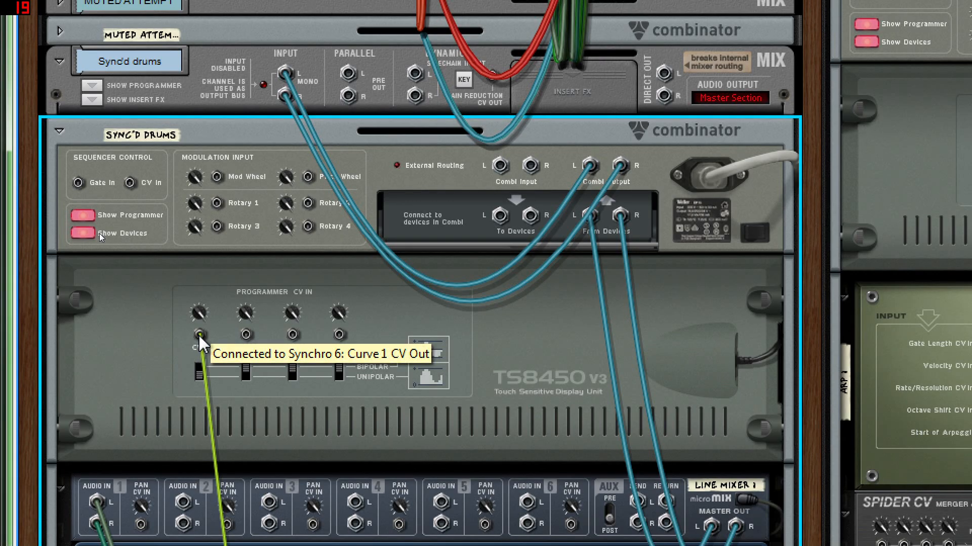
{"action": "key", "text": "Tab"}
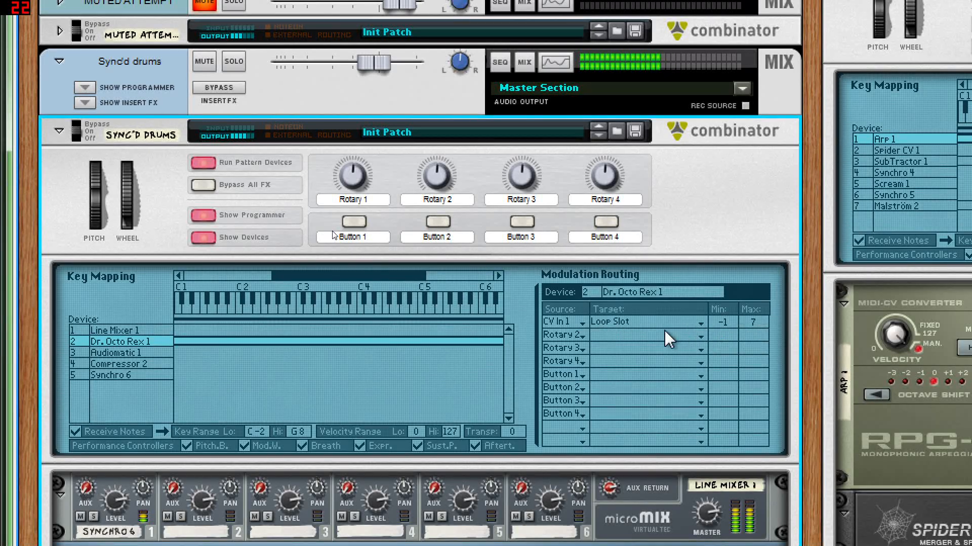
{"action": "scroll", "coordinate": [664, 329], "scroll_direction": "down", "scroll_amount": 2}
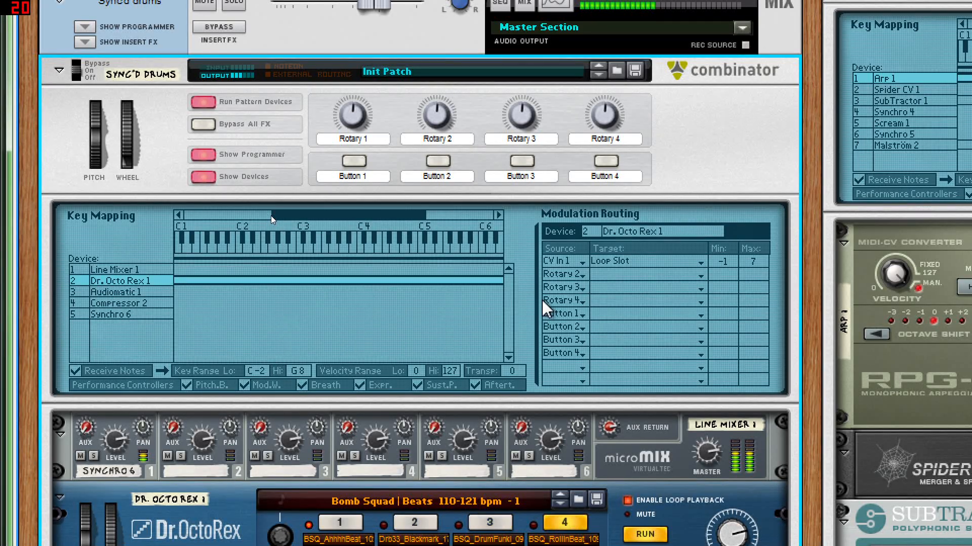
Step: Unmute the Crazy Perc. demo and SAMPLE MAYHEM channels in the main mixer
{"action": "key", "text": "alt+Tab"}
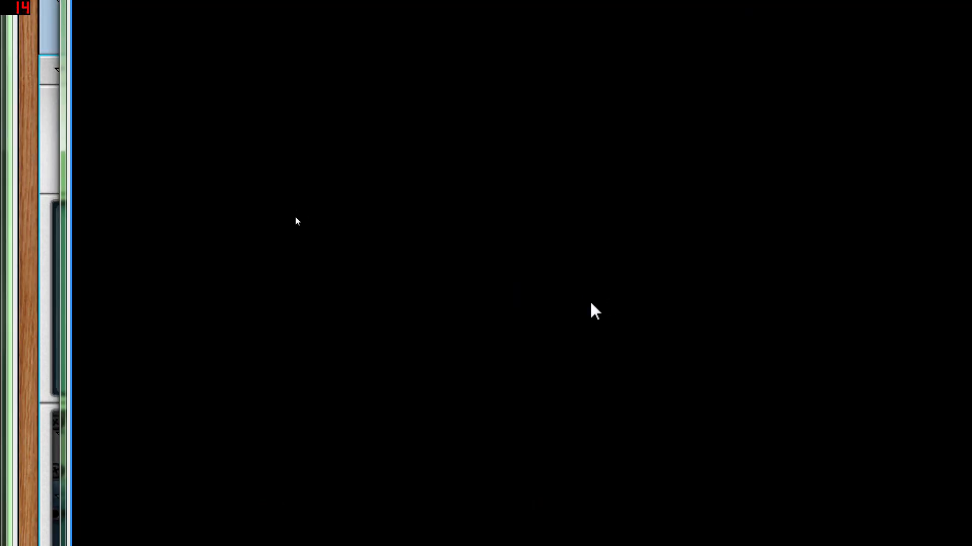
{"action": "key", "text": "super+minus"}
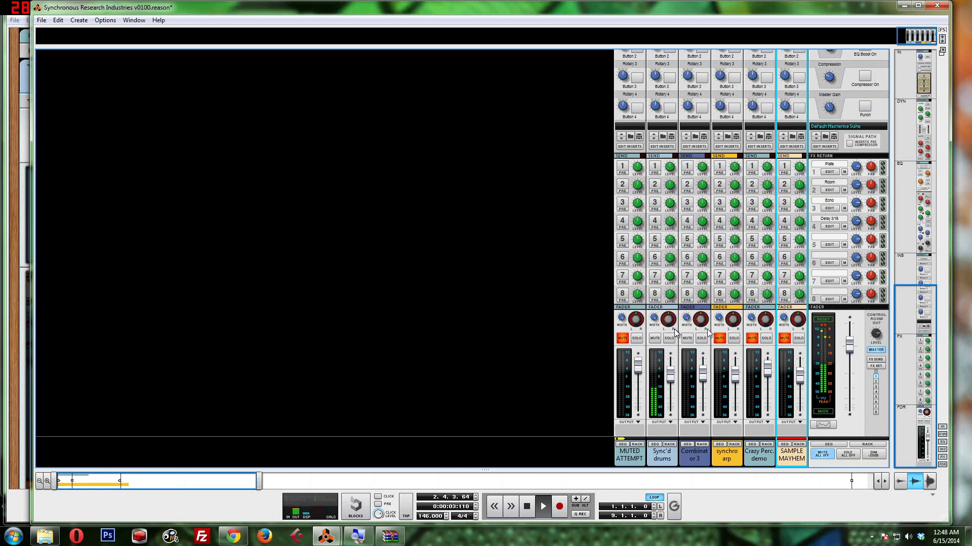
{"action": "left_click", "coordinate": [751, 340]}
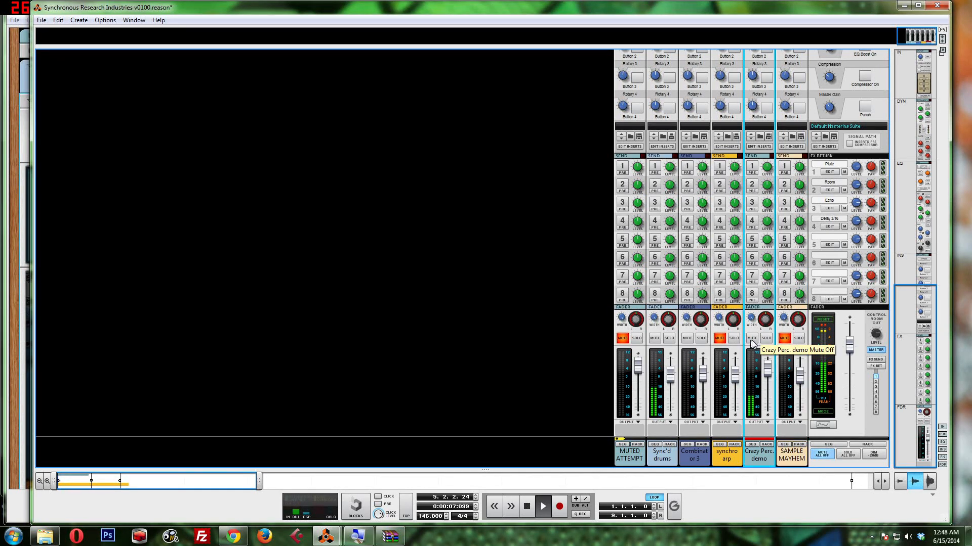
{"action": "left_click", "coordinate": [788, 339]}
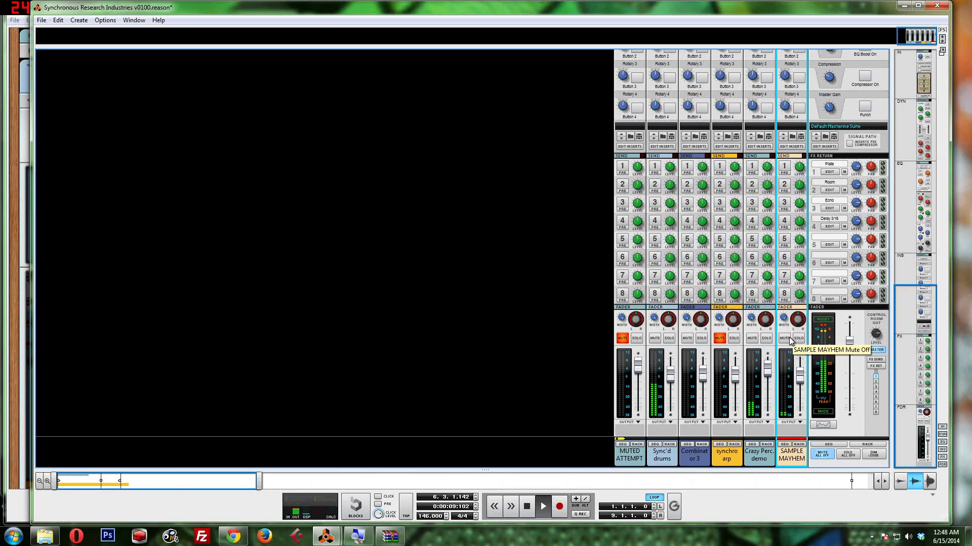
Step: Show the rack section with the RPG-8 and NN-XT samplers and select NN-XT 1 beneath the Scream 4
{"action": "key", "text": "super+plus"}
{"action": "key", "text": "super+minus"}
{"action": "key", "text": "F6"}
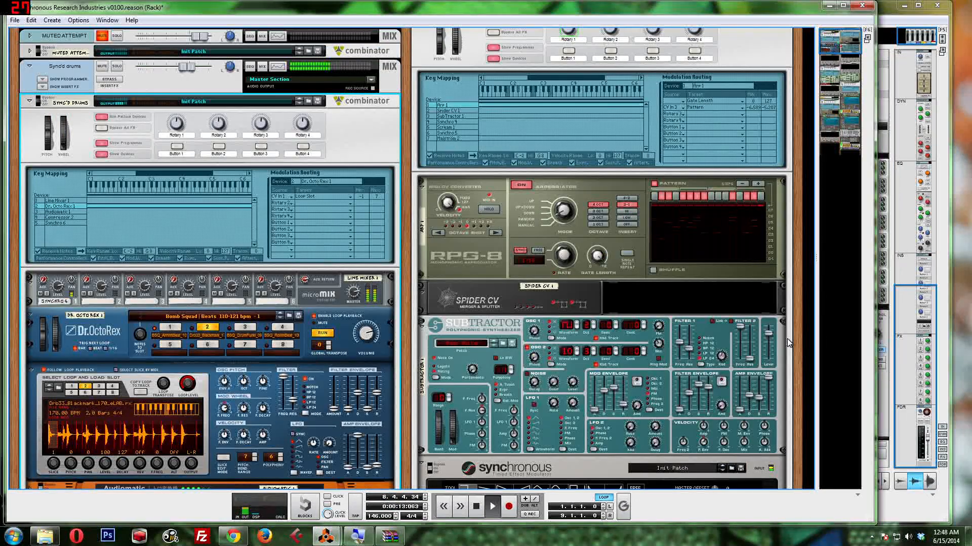
{"action": "left_click", "coordinate": [830, 118]}
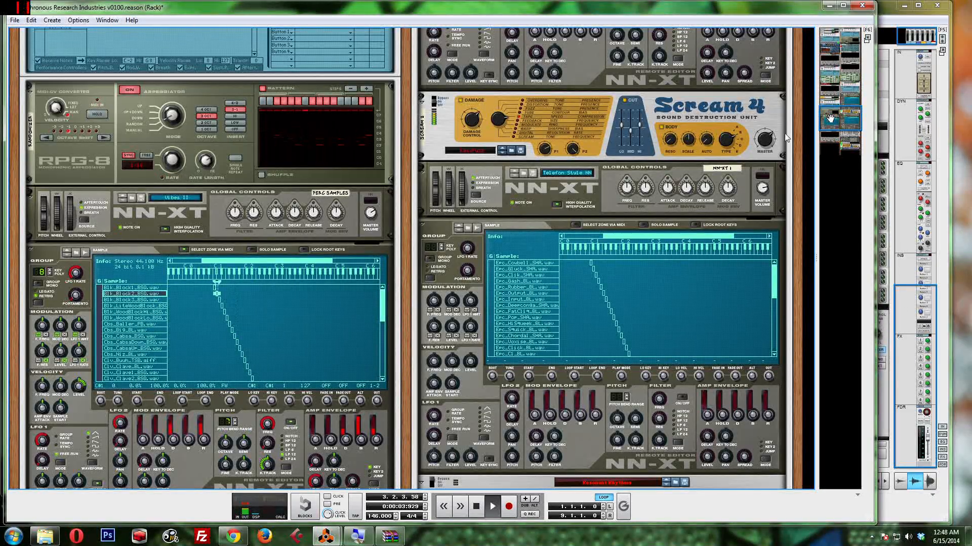
{"action": "left_click", "coordinate": [565, 228]}
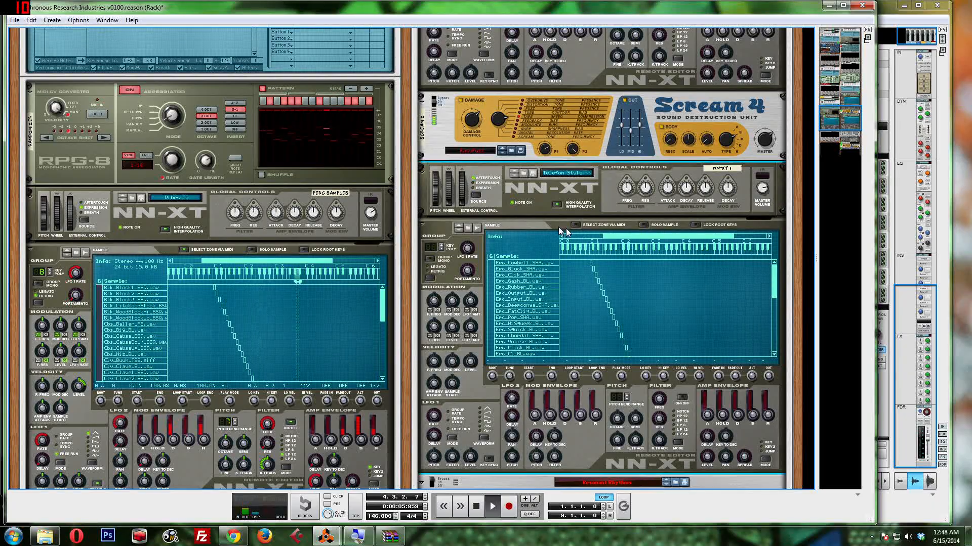